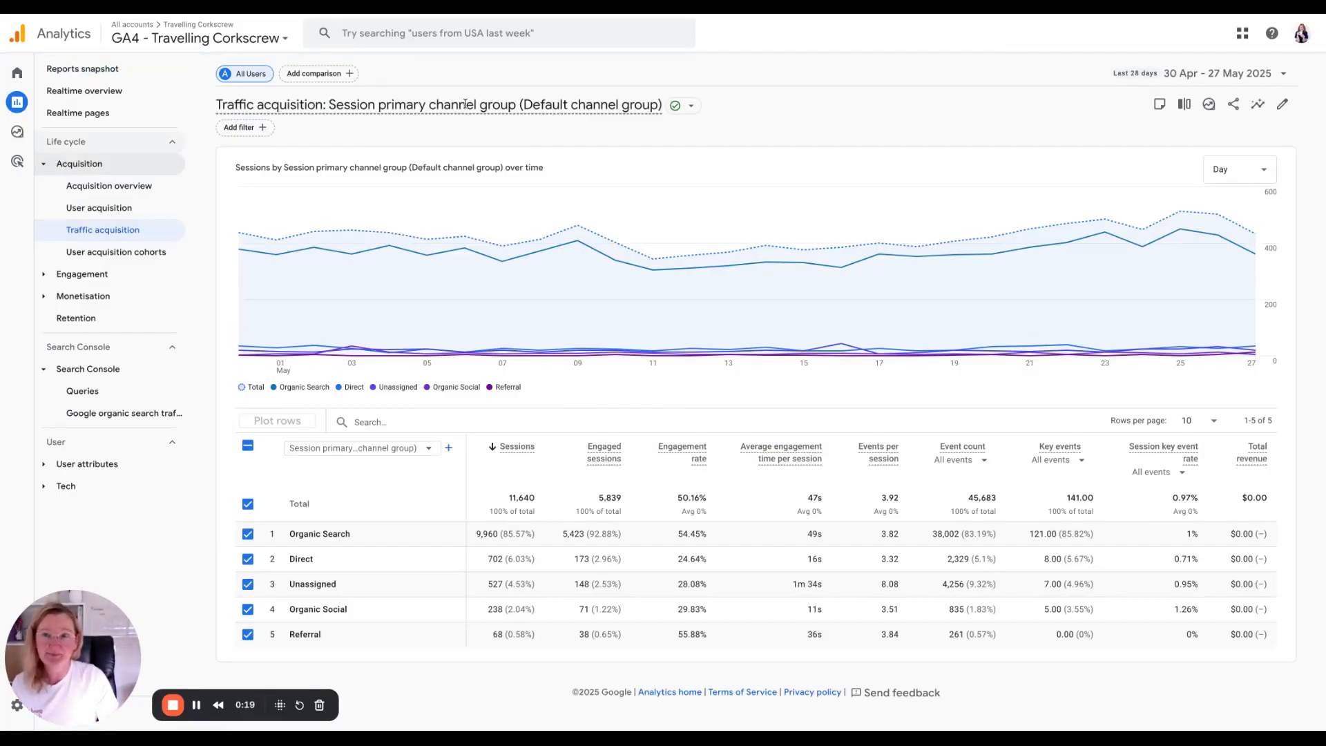
# Customise the traffic acquisition report and set Session source as the default dimension.
pyautogui.click(1283, 105)
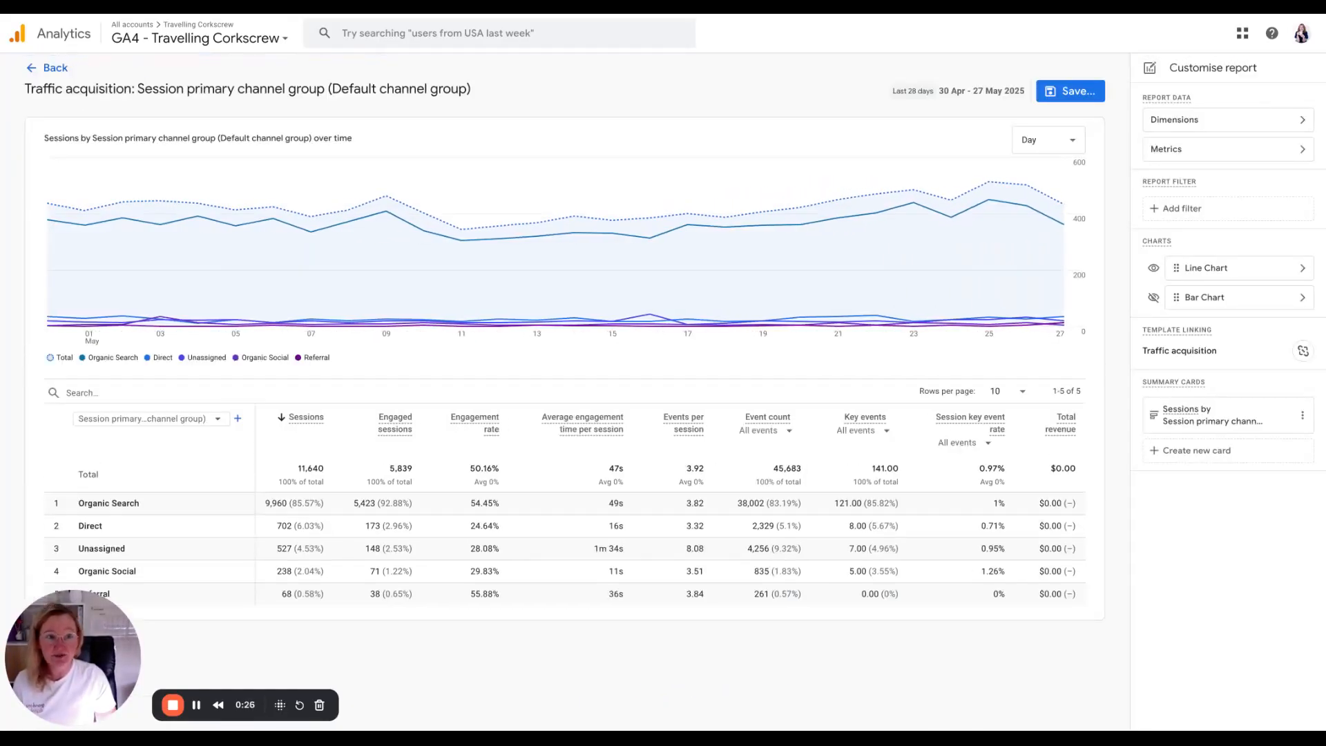
pyautogui.click(1232, 122)
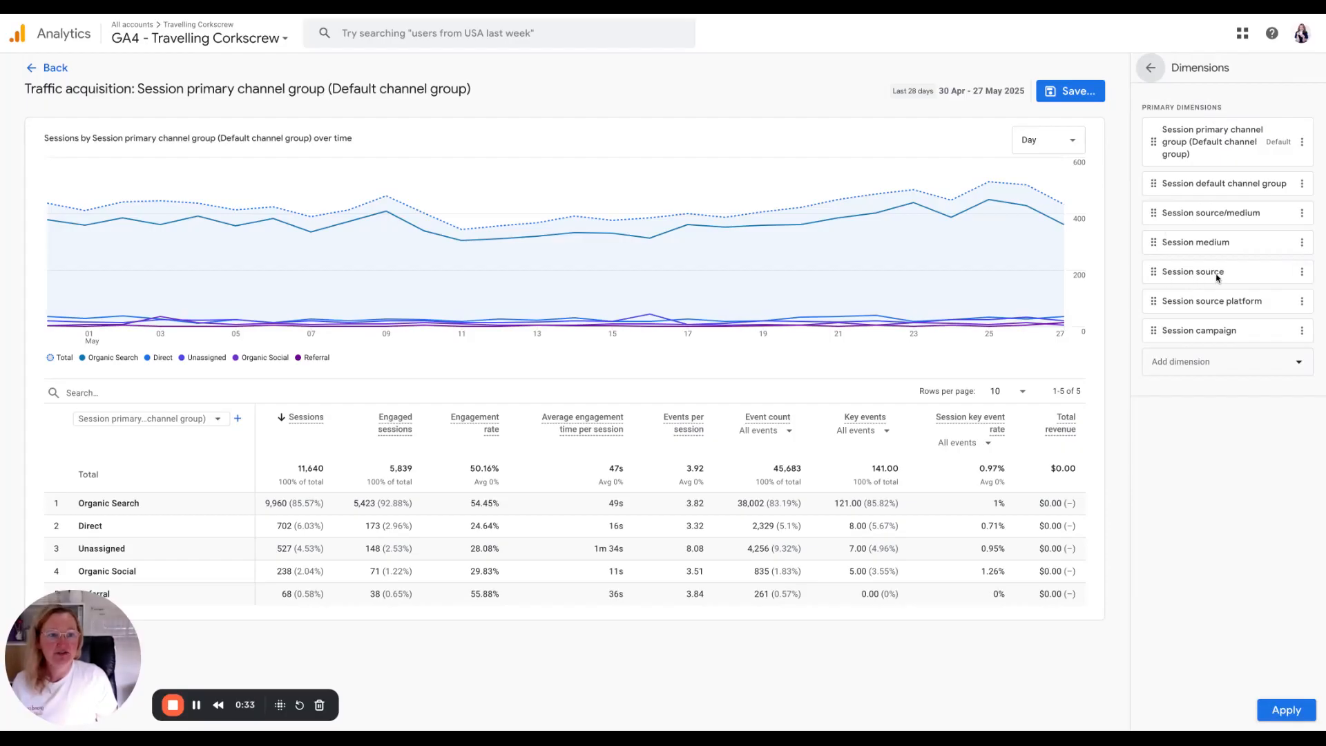
pyautogui.click(1302, 274)
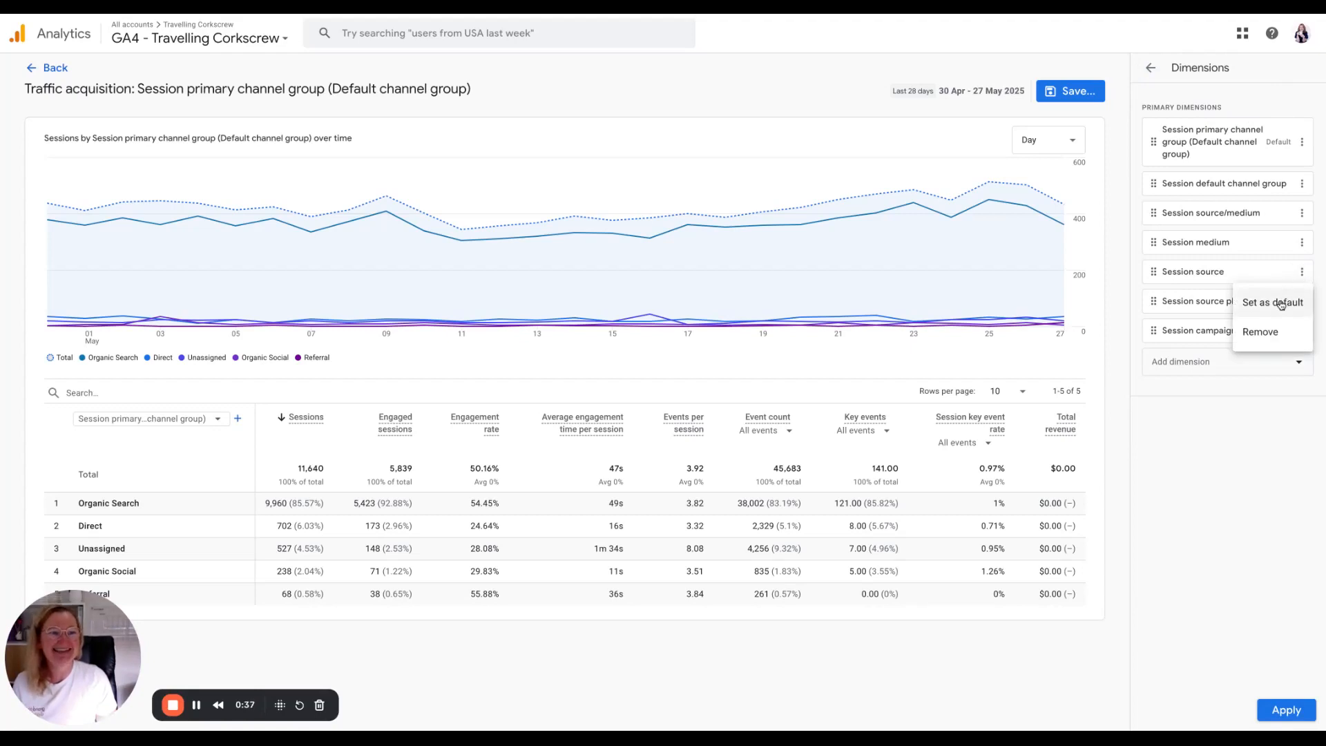
pyautogui.click(1286, 302)
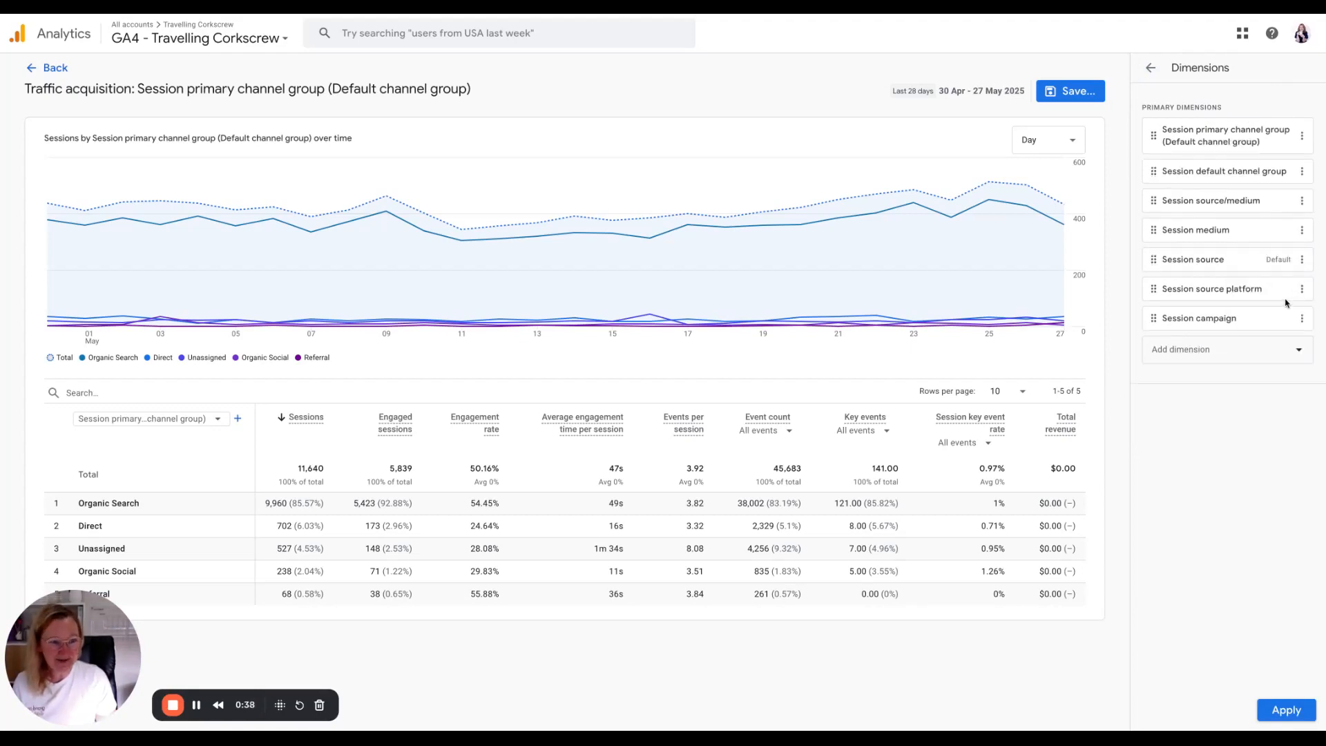
pyautogui.click(1287, 712)
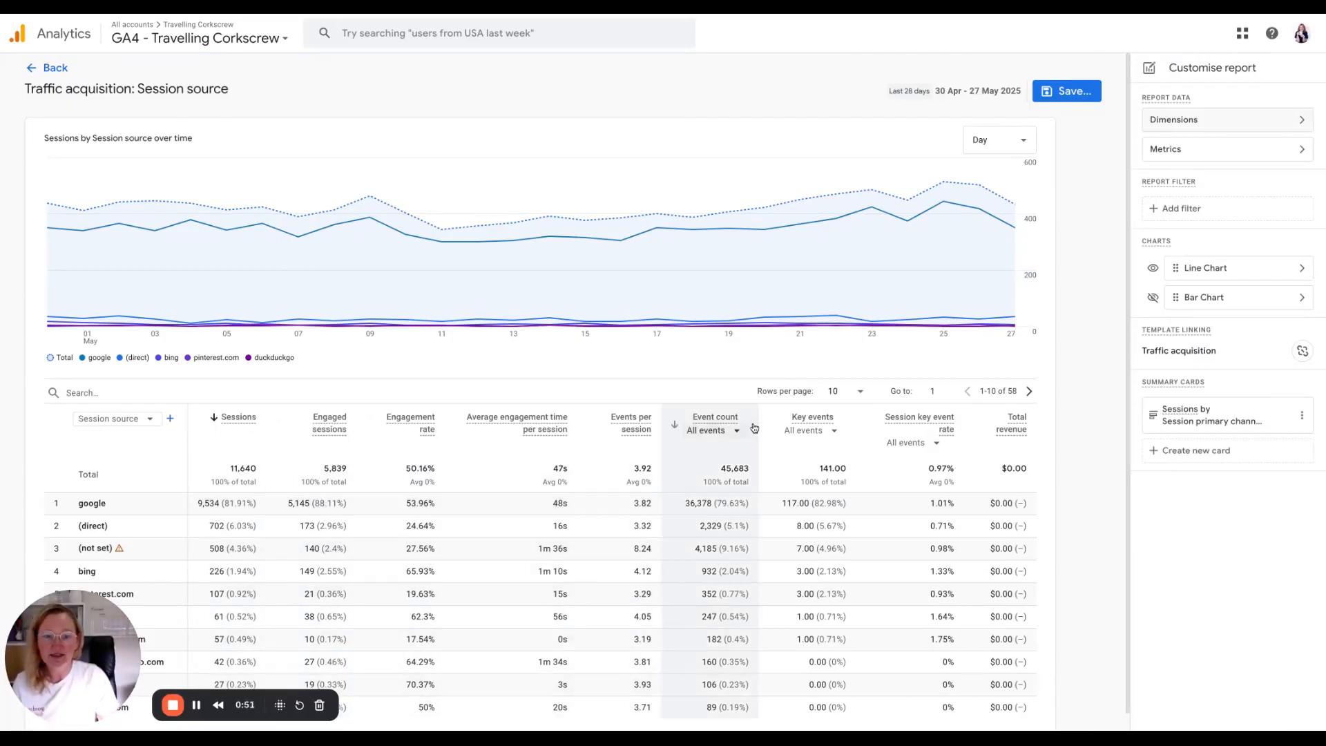
# Remove the Total revenue metric and the duplicate Session key event rate metric from the report.
pyautogui.click(1260, 157)
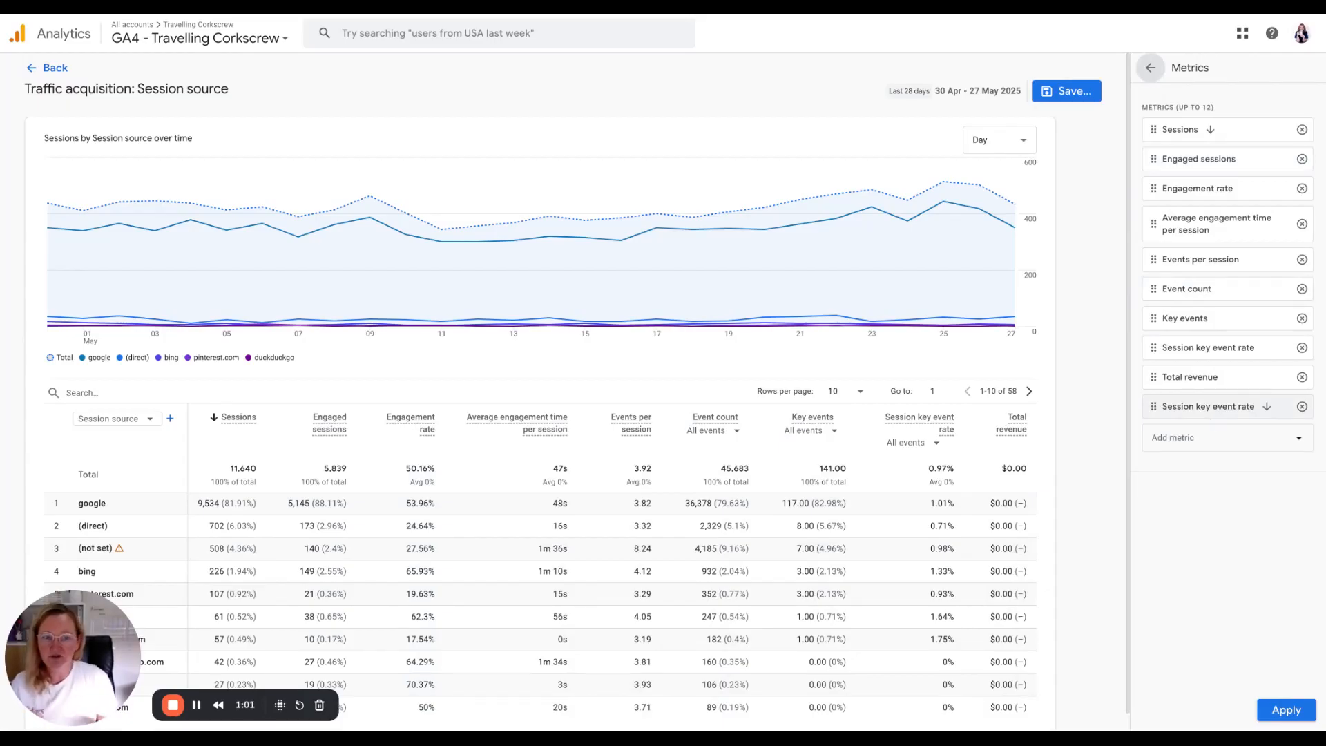
pyautogui.click(1301, 380)
pyautogui.click(1302, 379)
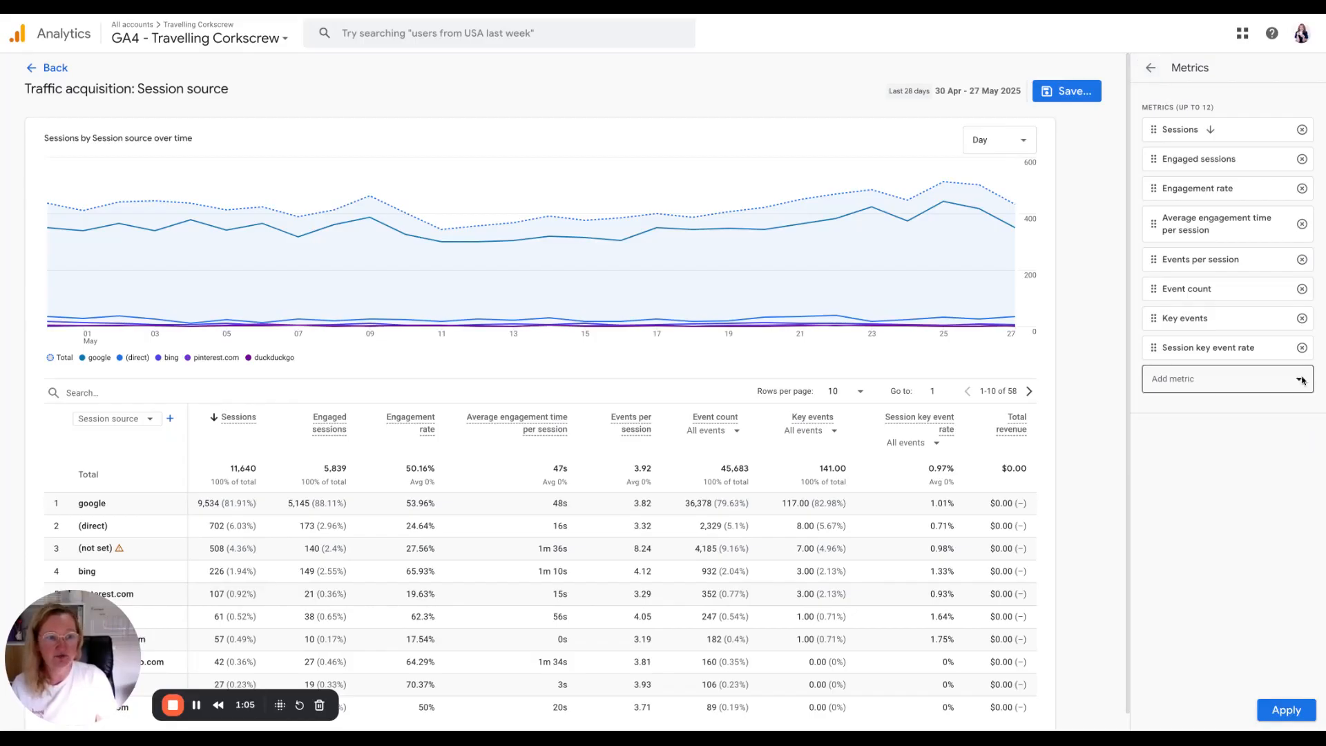
# Add the Views metric and move it directly below Sessions.
pyautogui.click(1205, 388)
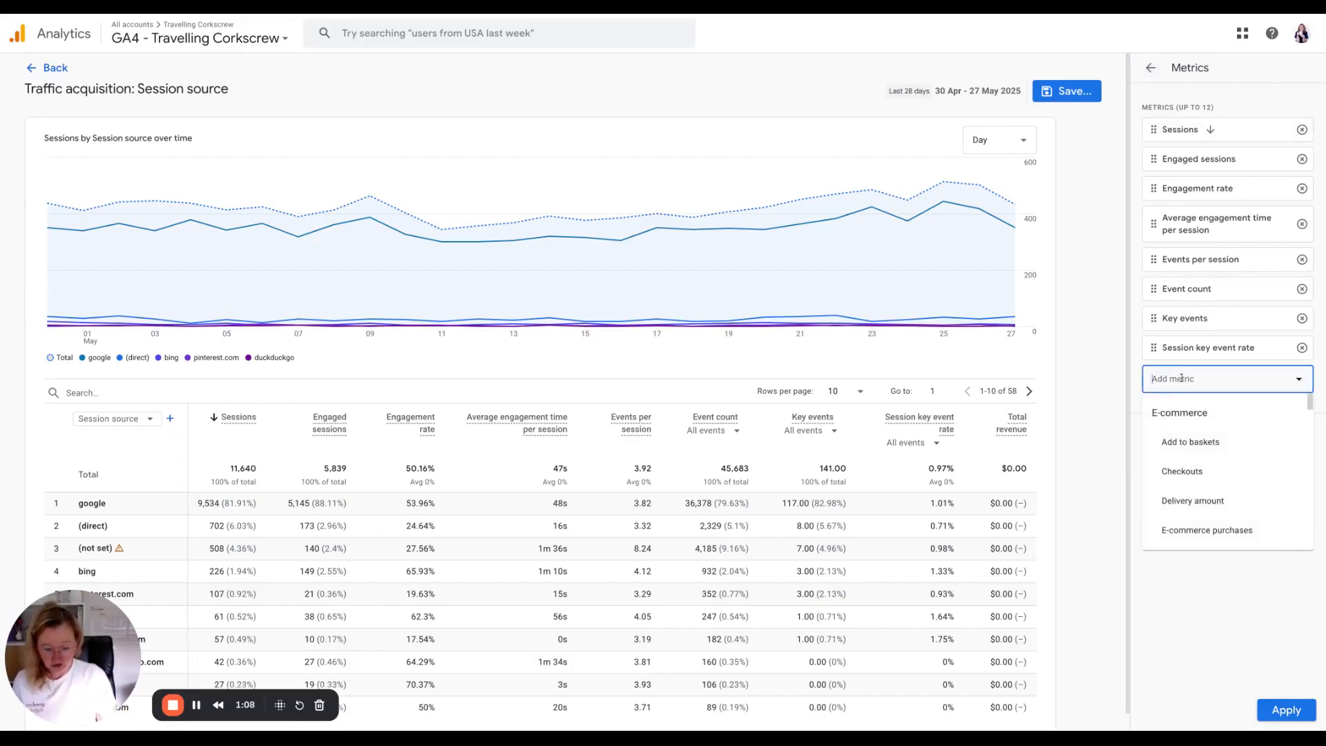
pyautogui.write('views')
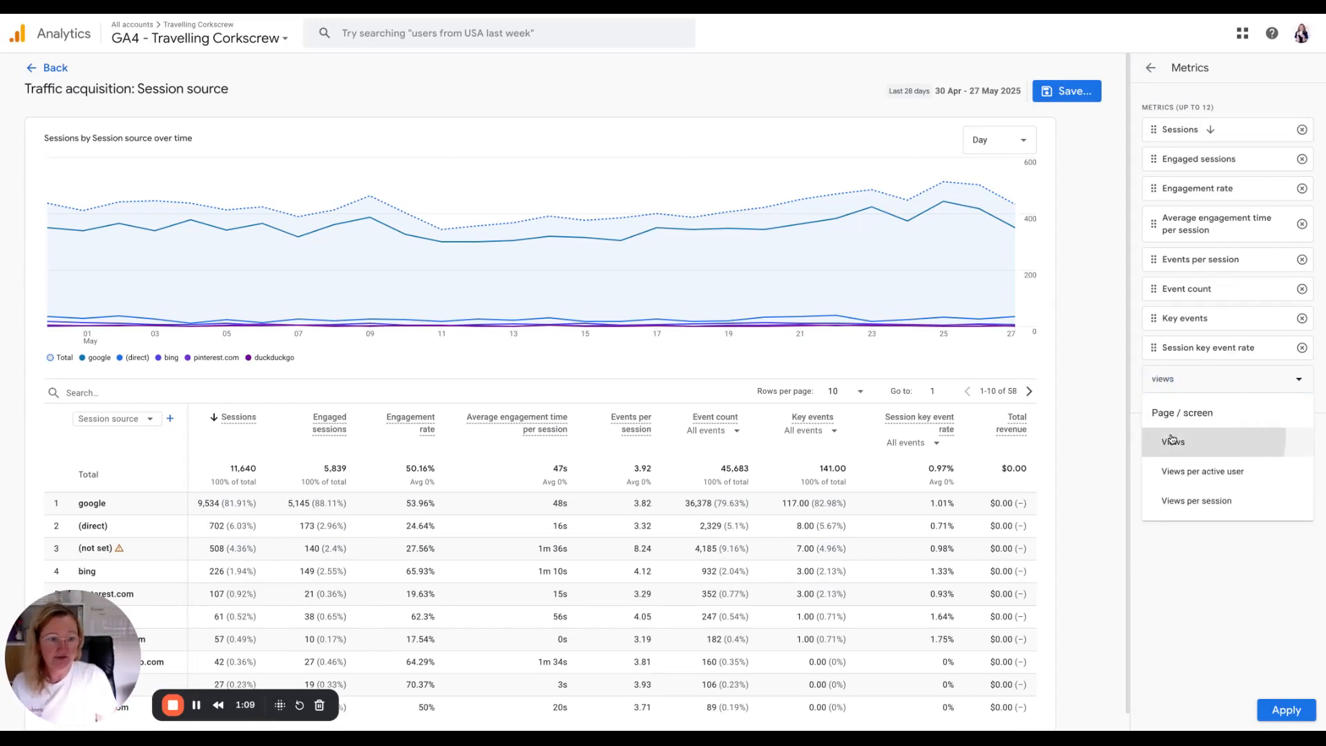
pyautogui.click(1171, 442)
pyautogui.moveTo(1155, 379); pyautogui.dragTo(1157, 159)
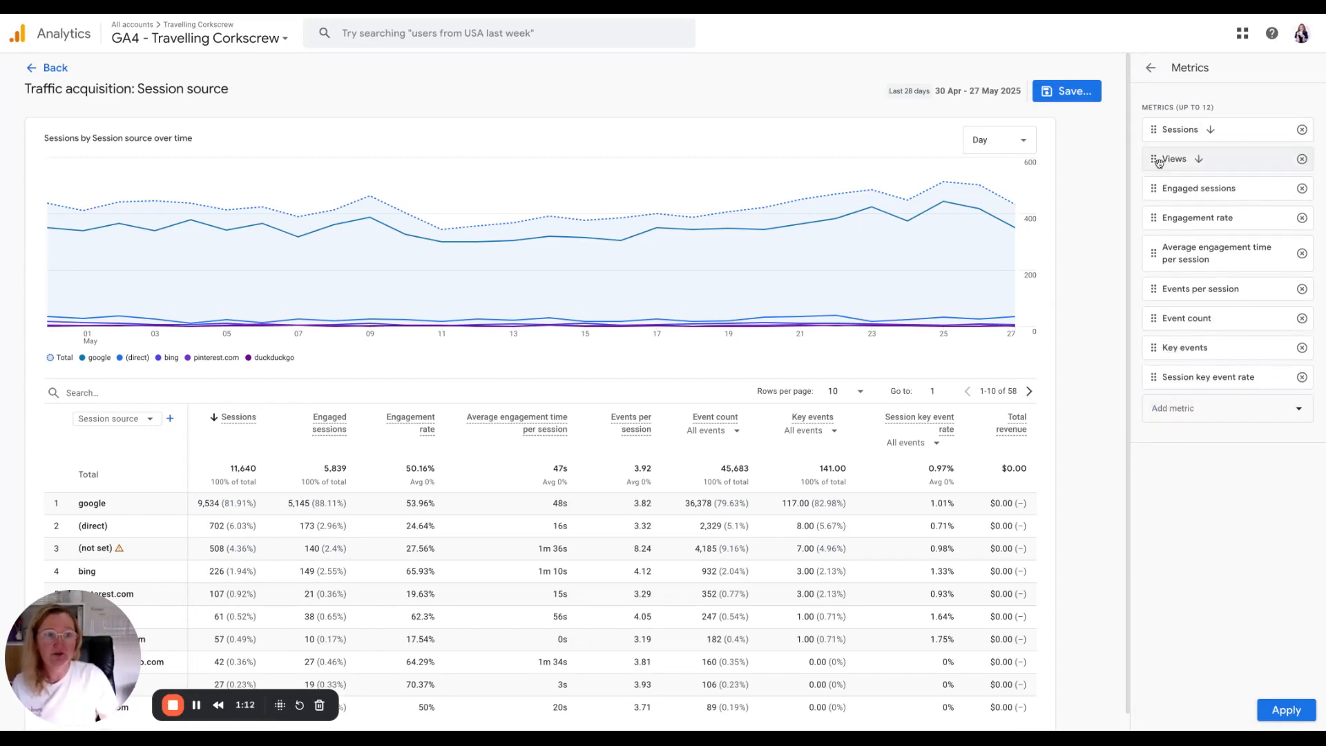
# Add the Total users metric, place it below Views, and apply the metric changes.
pyautogui.click(1174, 406)
pyautogui.write('total us')
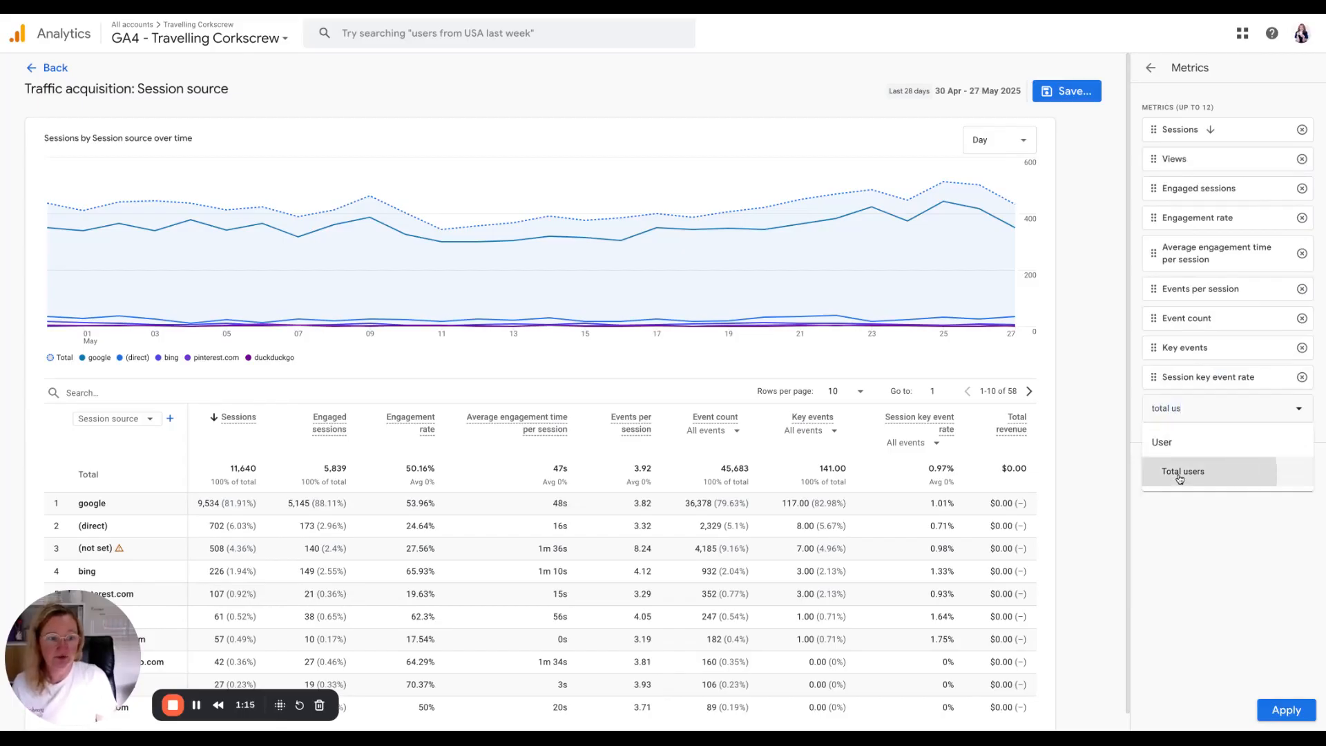
pyautogui.click(1181, 473)
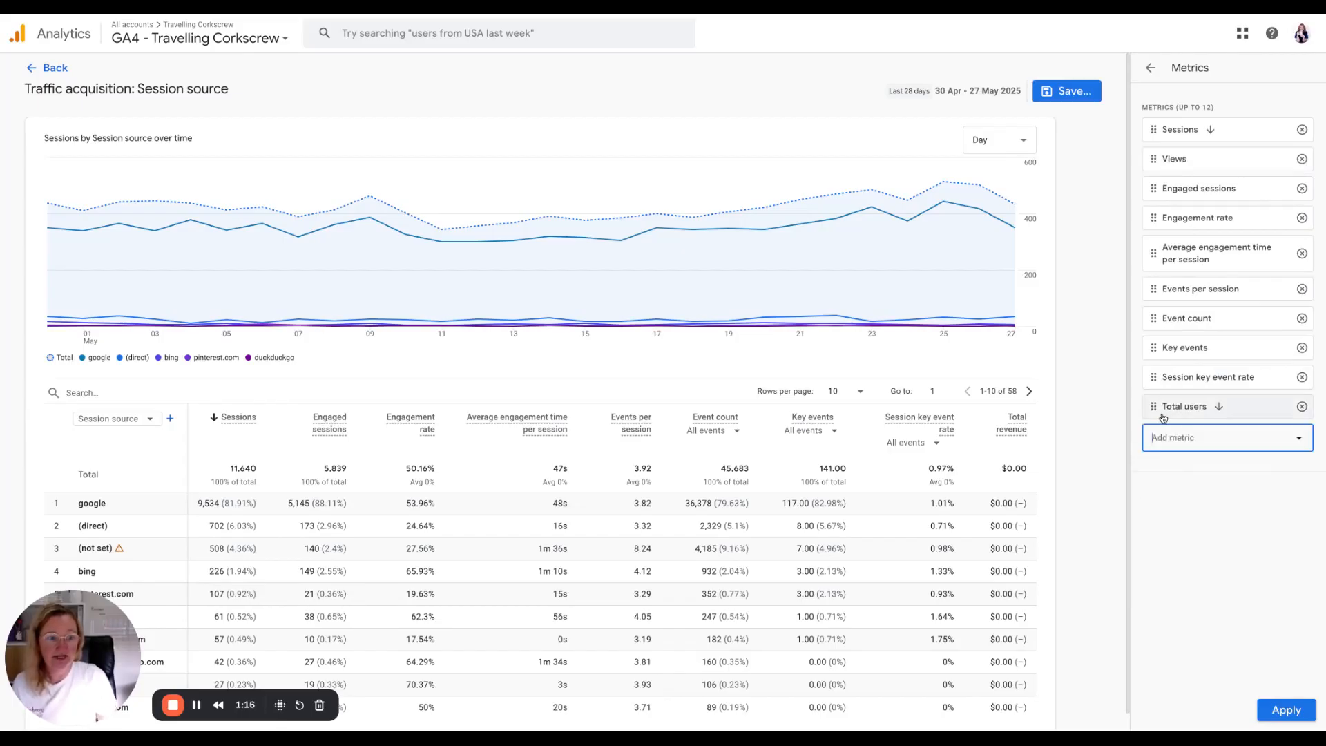
pyautogui.moveTo(1154, 408); pyautogui.dragTo(1160, 187)
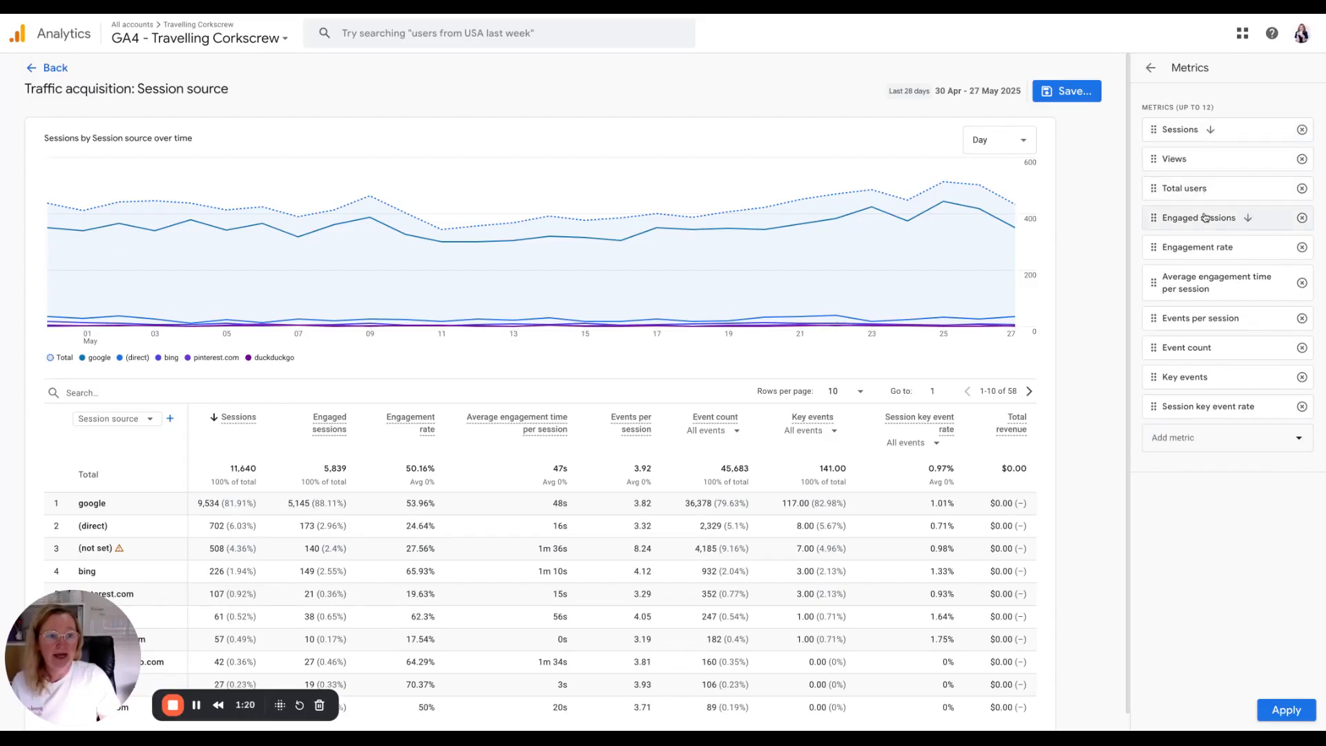
pyautogui.click(1285, 712)
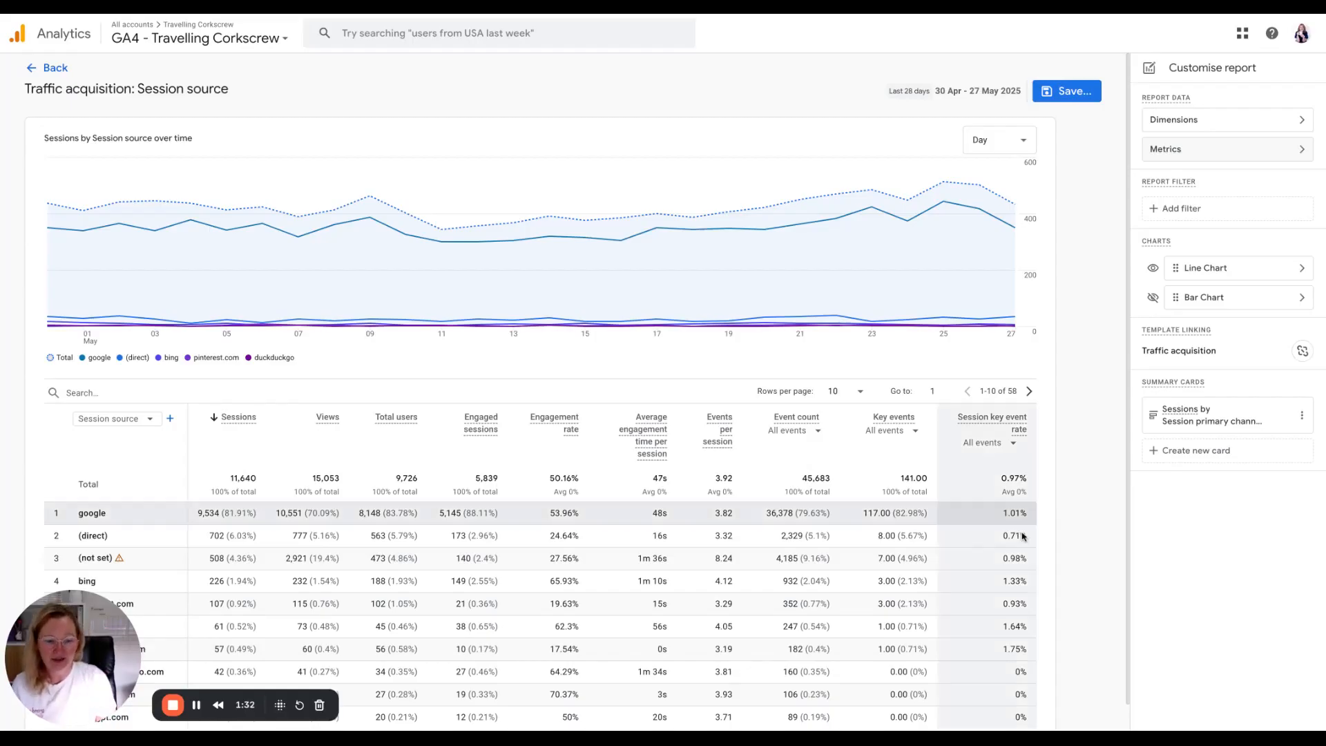
# Start a report filter on the Session source dimension.
pyautogui.click(1173, 217)
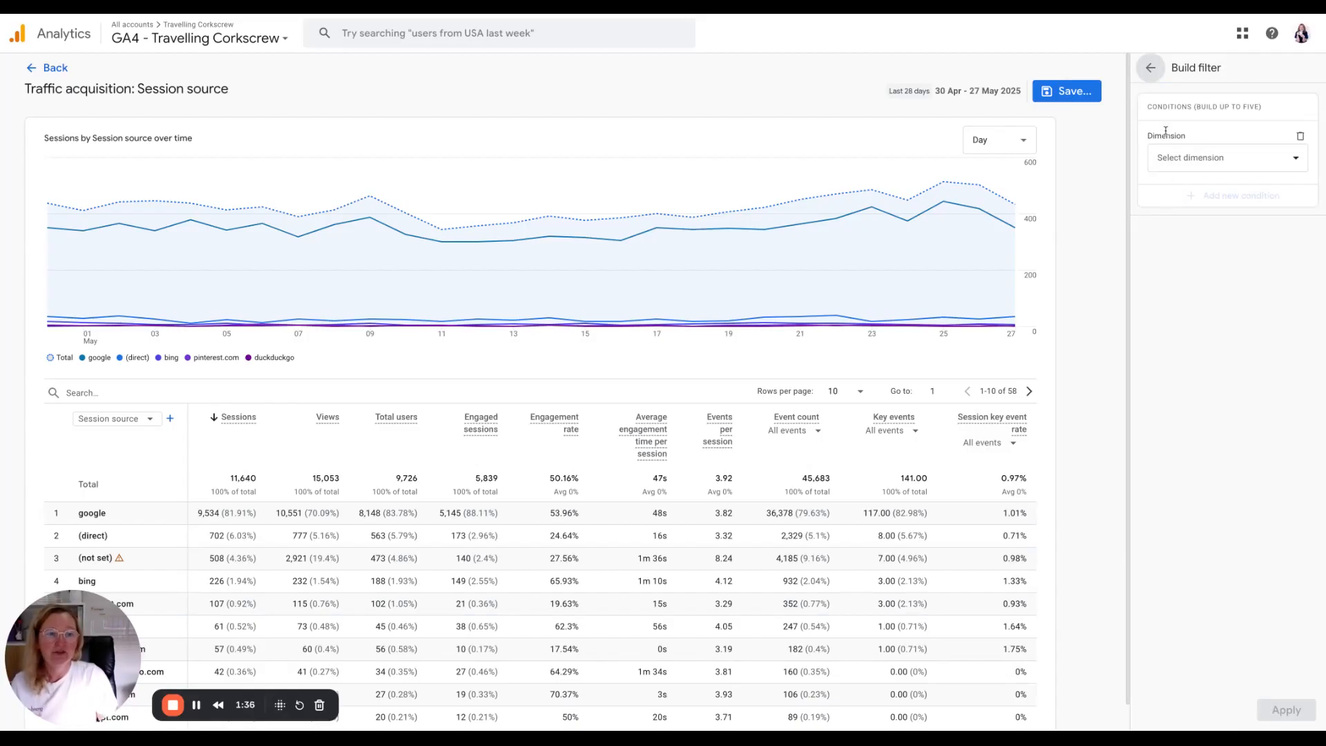
pyautogui.click(1203, 156)
pyautogui.write('s')
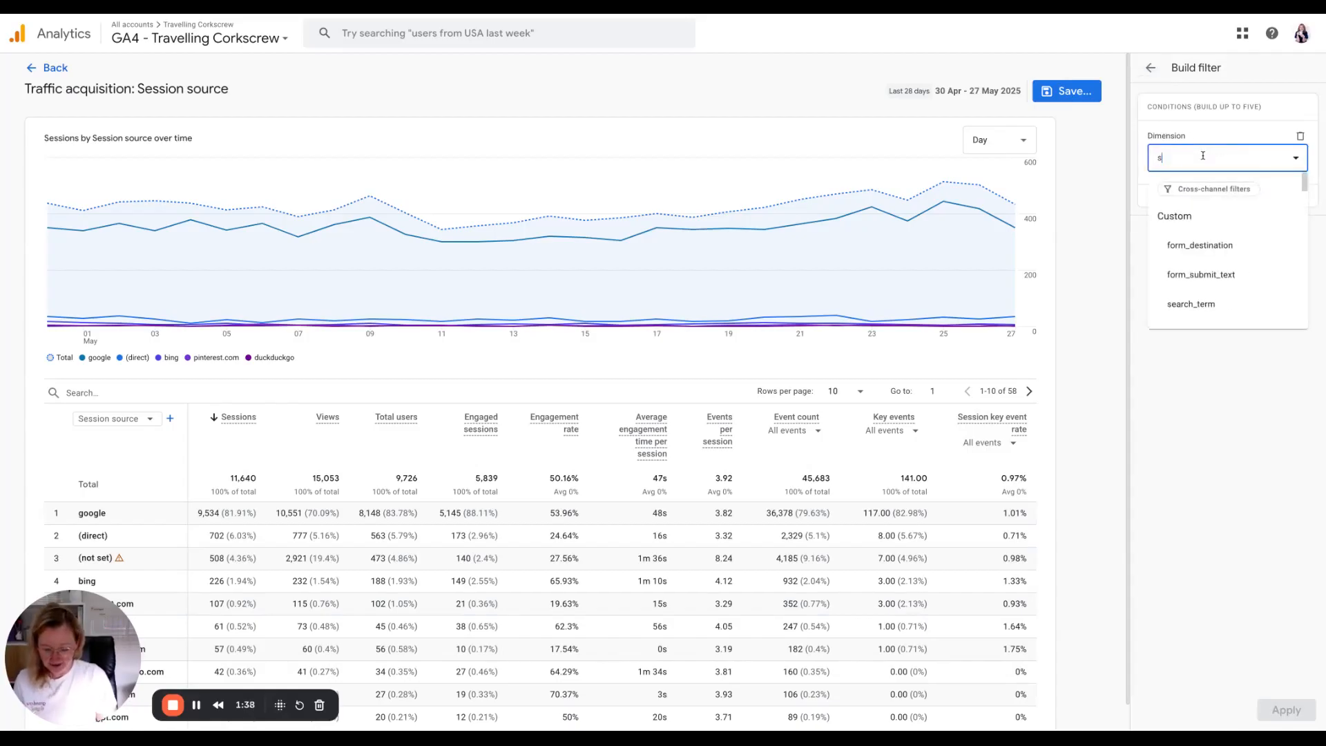
pyautogui.write('ession so')
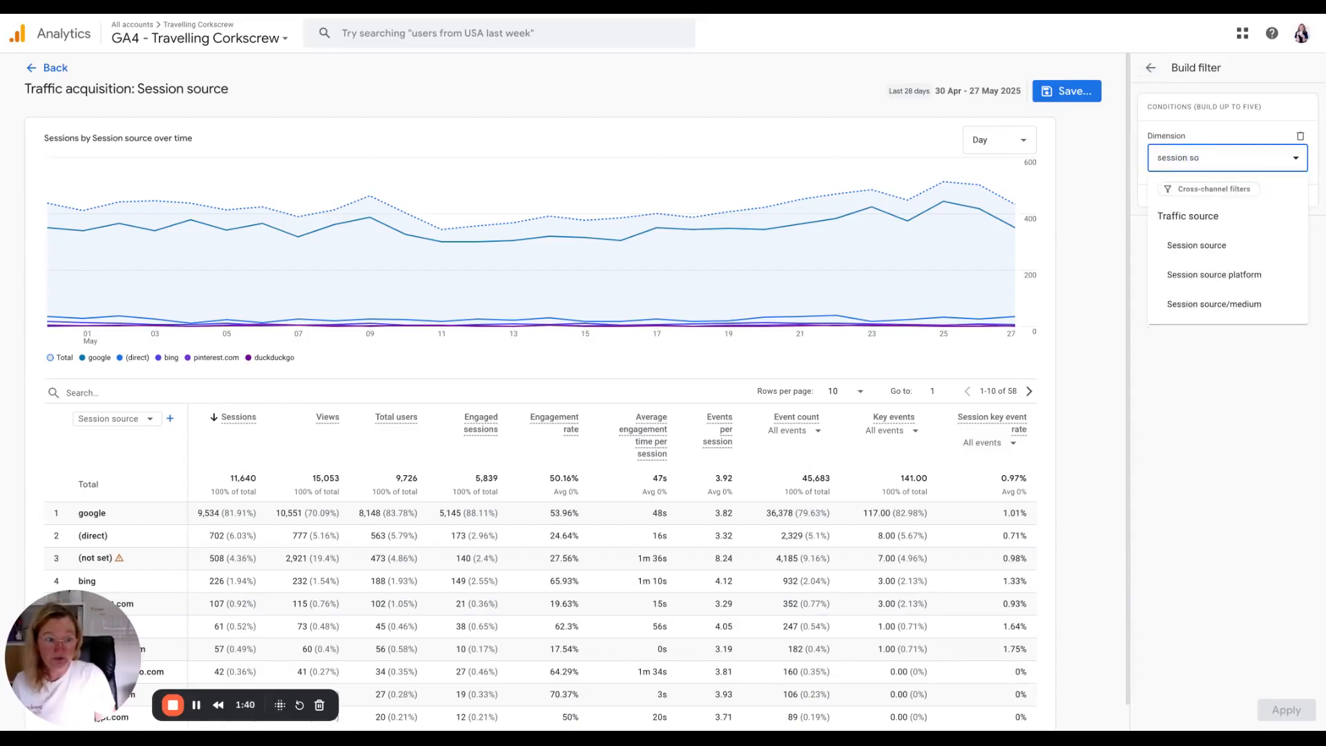
pyautogui.click(1194, 244)
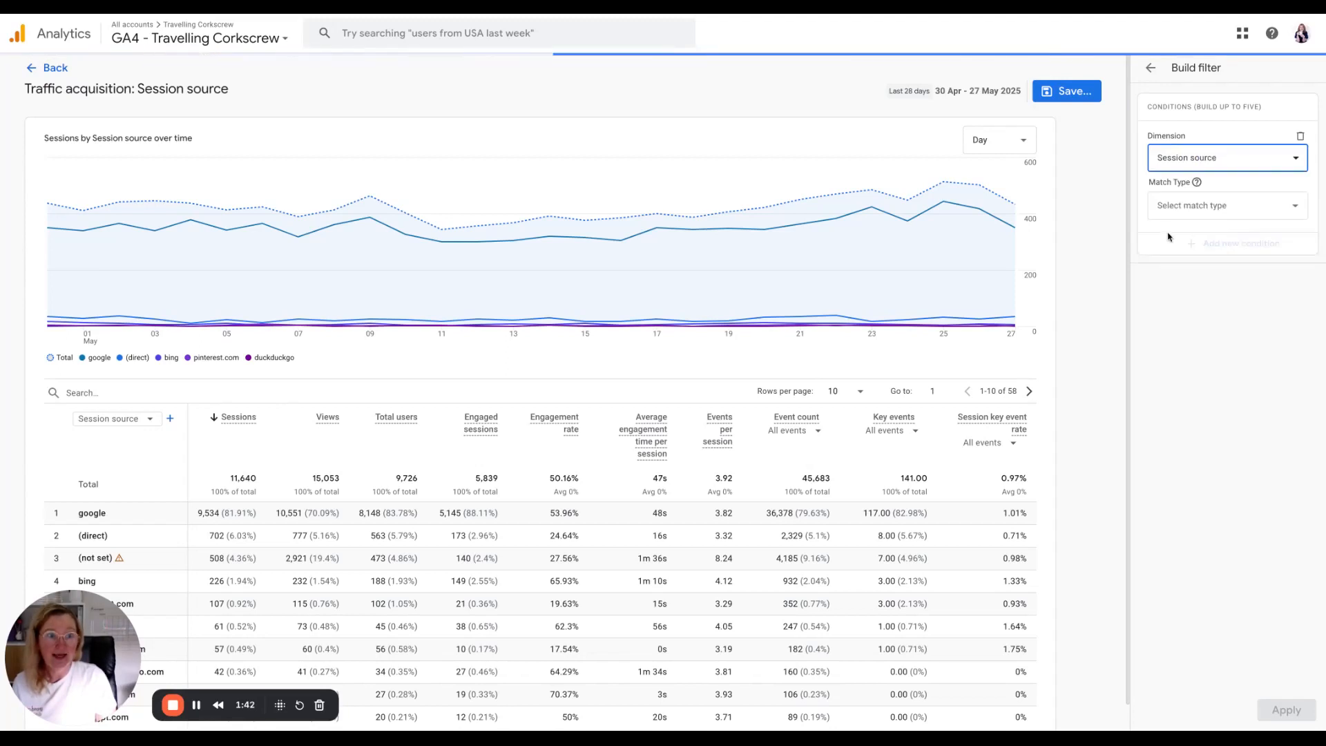
# Set the filter to matches regex with the pasted AI sources pattern (chatgpt.com, perplexity, etc.) and apply it.
pyautogui.click(1209, 207)
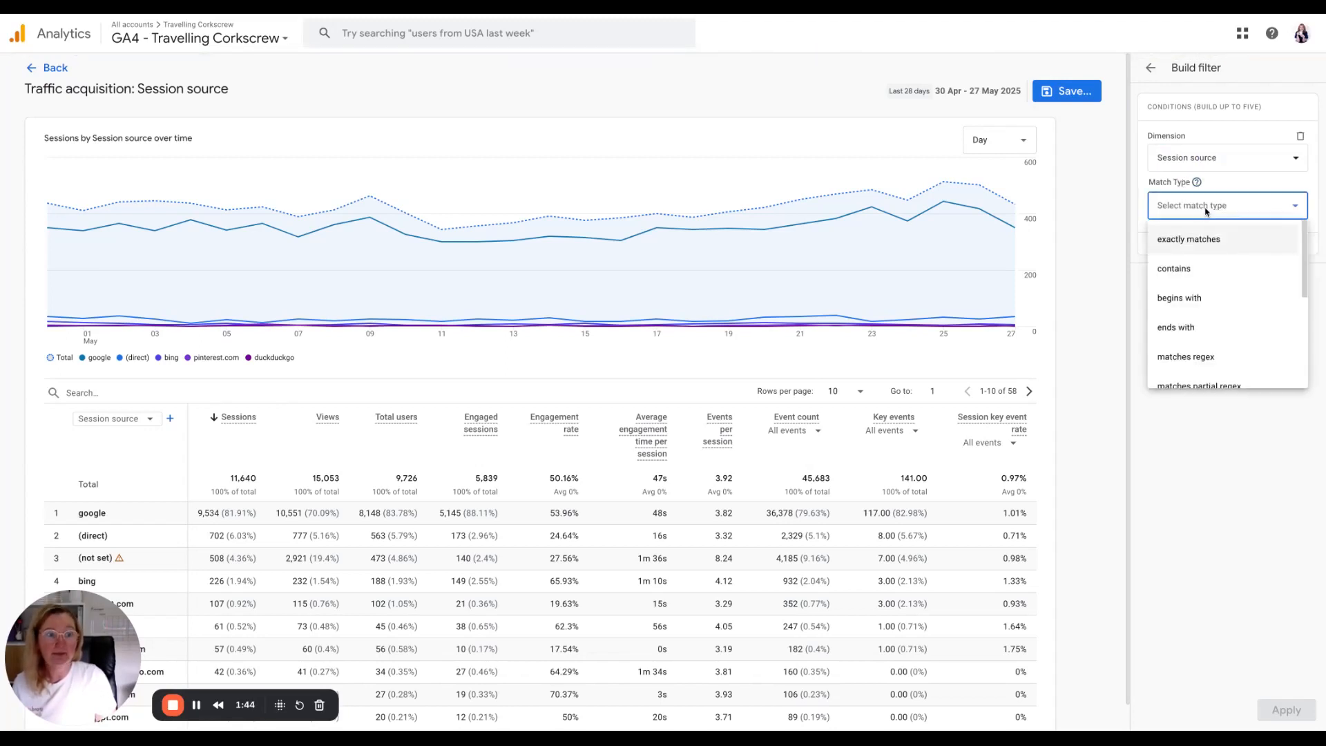
pyautogui.click(1203, 362)
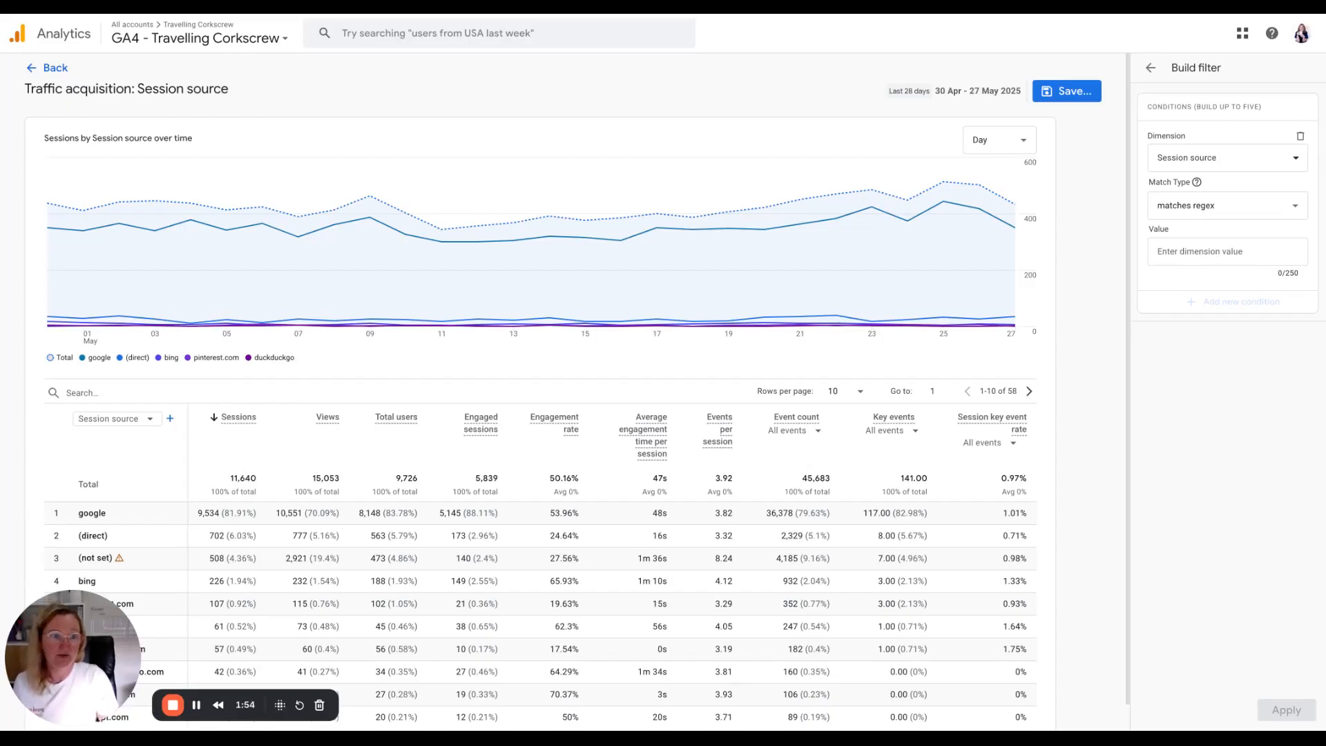
pyautogui.click(1185, 251)
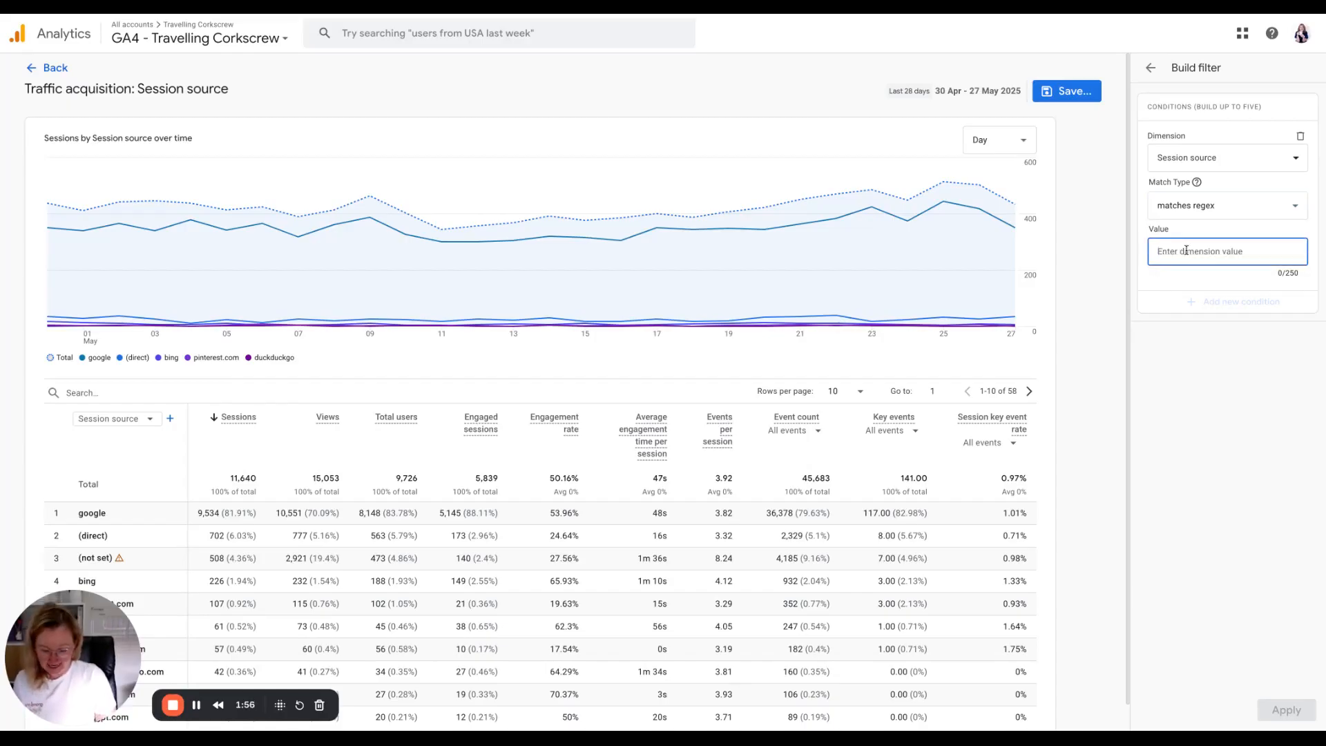
pyautogui.write('.*chatgpt.com.*|.*perplexity.*|.*edgeservices.*|.*copilot.microsoft.com.*|.*openai.com.*|.*gemini.google.com.*|.*nimble.ai.*|.*iask.ai.*|.*claude.ai.*|.*aitastic.app.*|.*bnngpt.com.*|.*writesonic.com.*|.*copy.ai.*|.*chat-gpt.org.*')
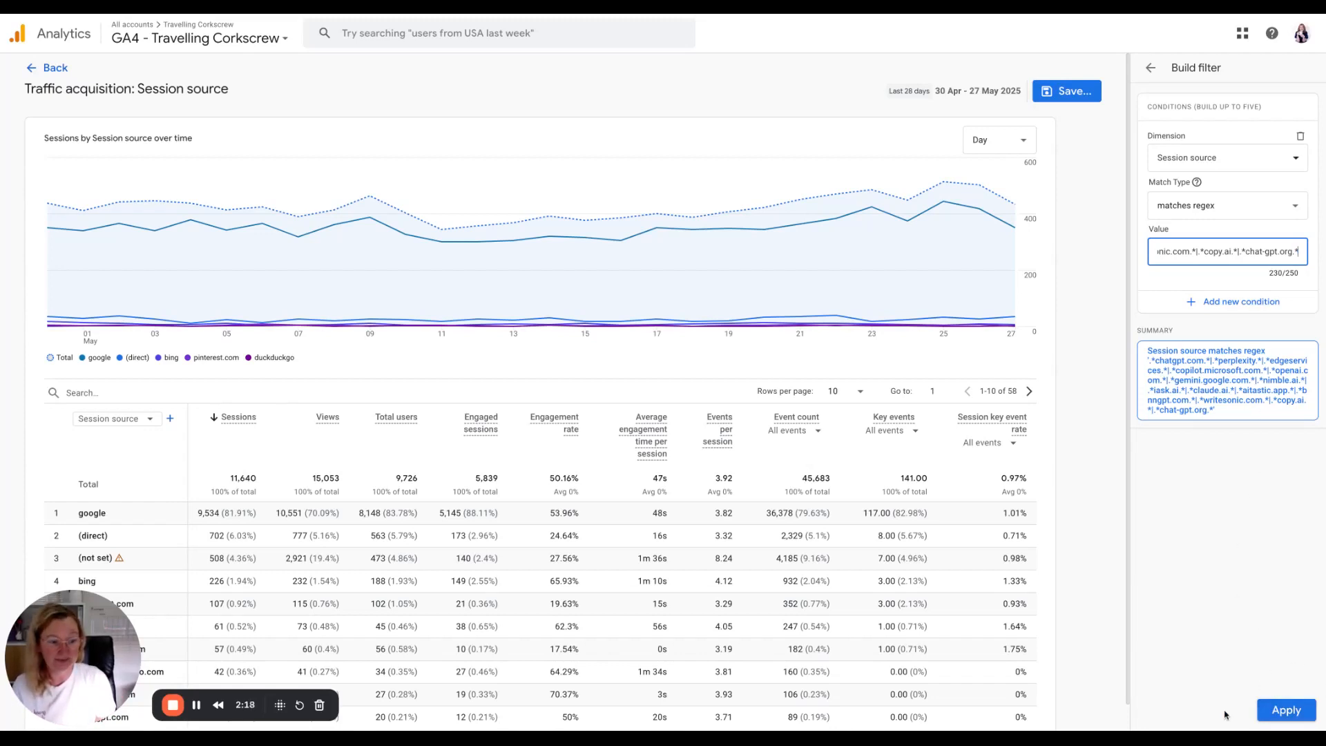
pyautogui.click(1285, 712)
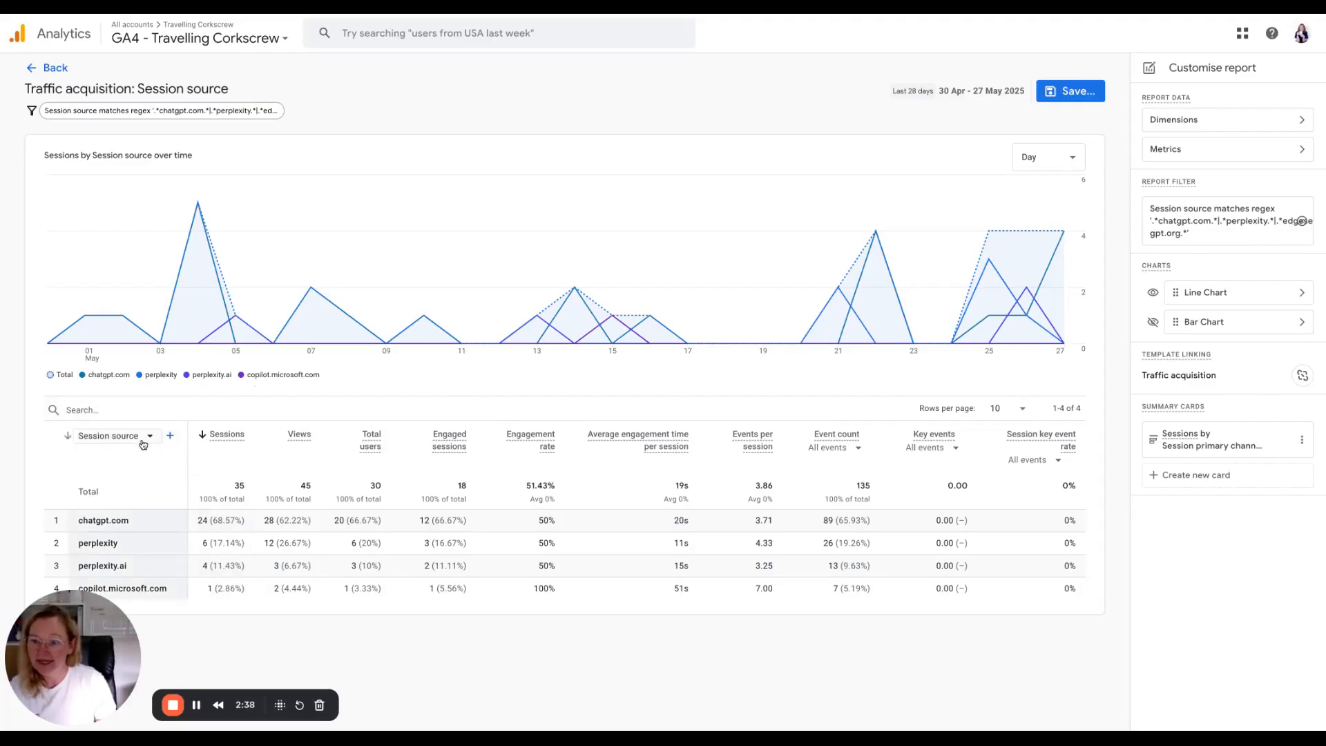
# Add Landing page + query string as a secondary dimension in the table.
pyautogui.click(169, 437)
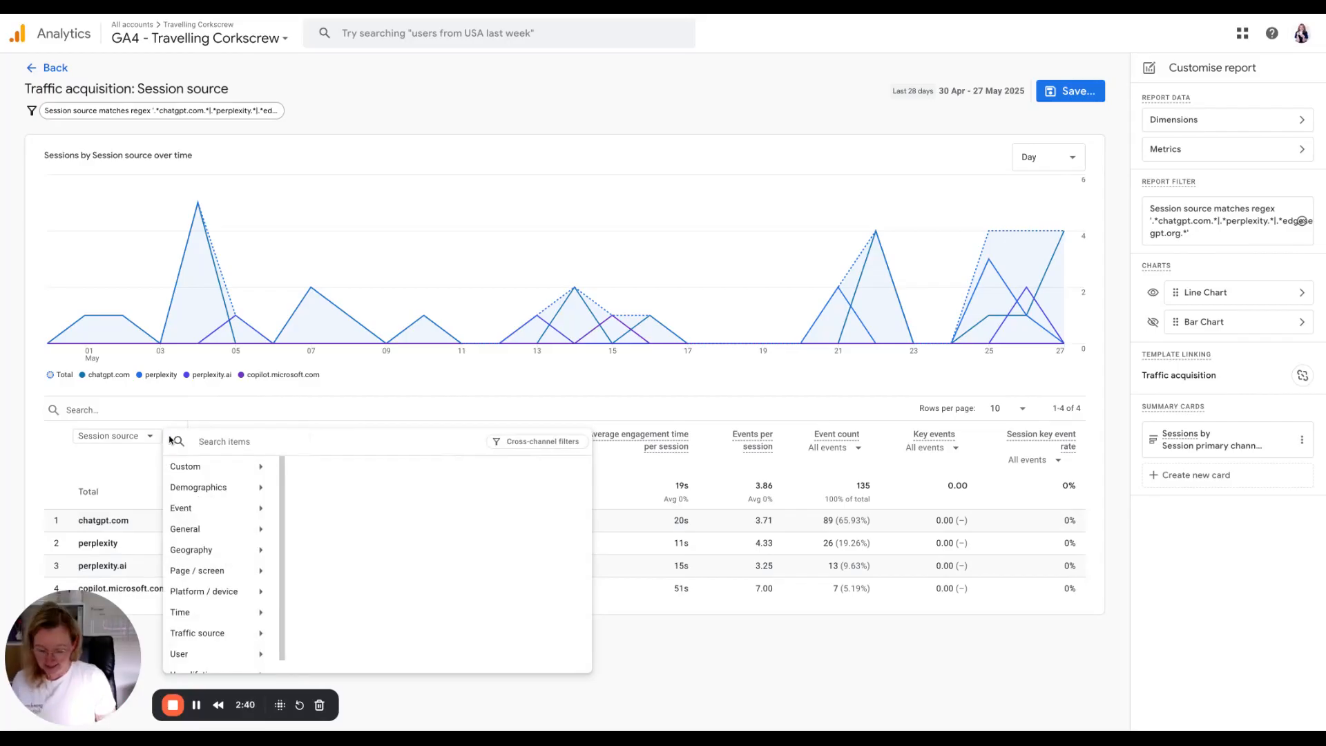
pyautogui.write('landin')
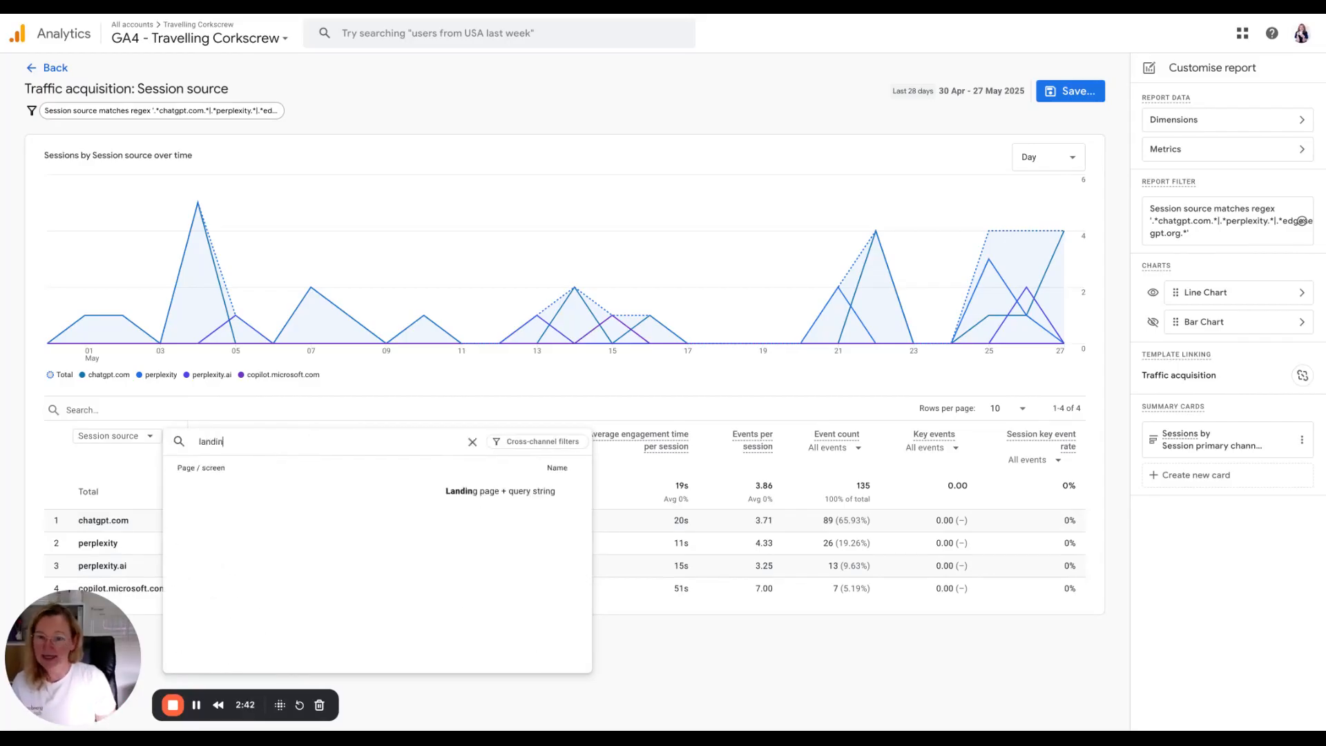
pyautogui.click(504, 493)
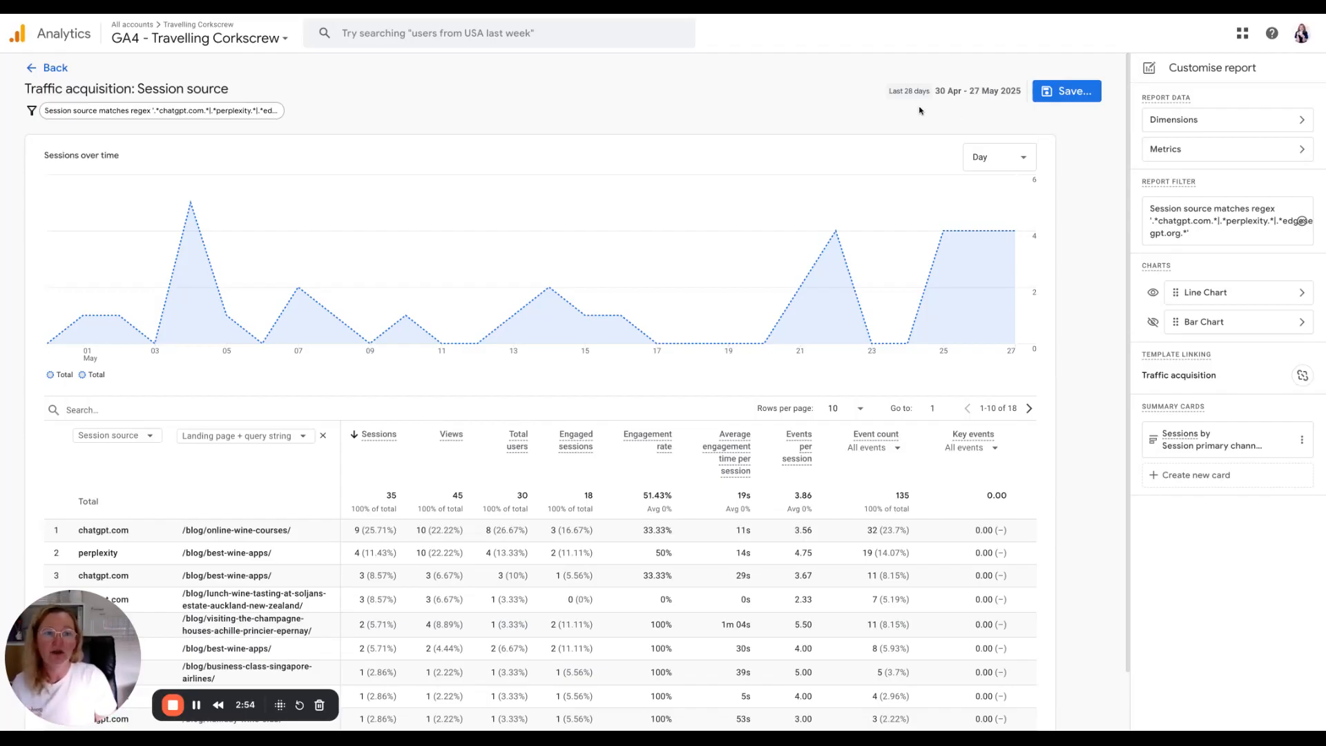
# Save the customised report as a new report named AI Traffic.
pyautogui.click(1077, 97)
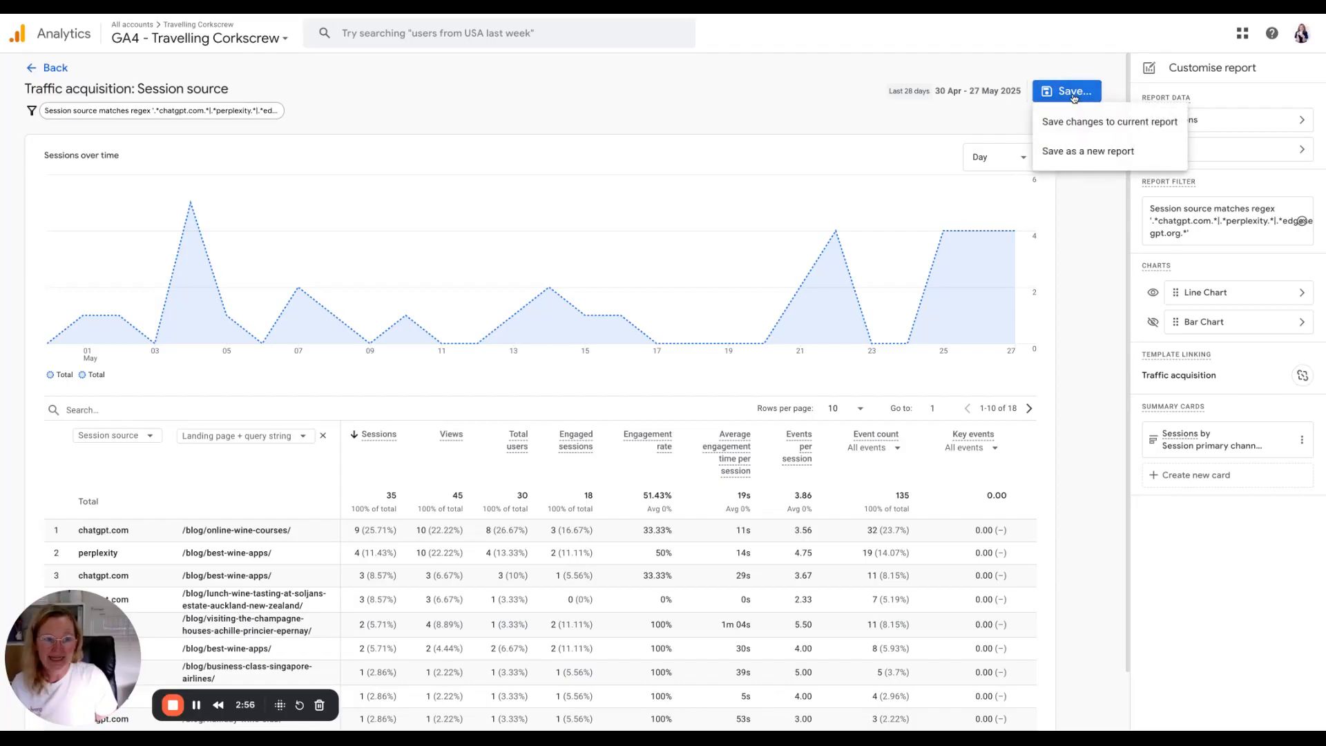
pyautogui.click(1086, 153)
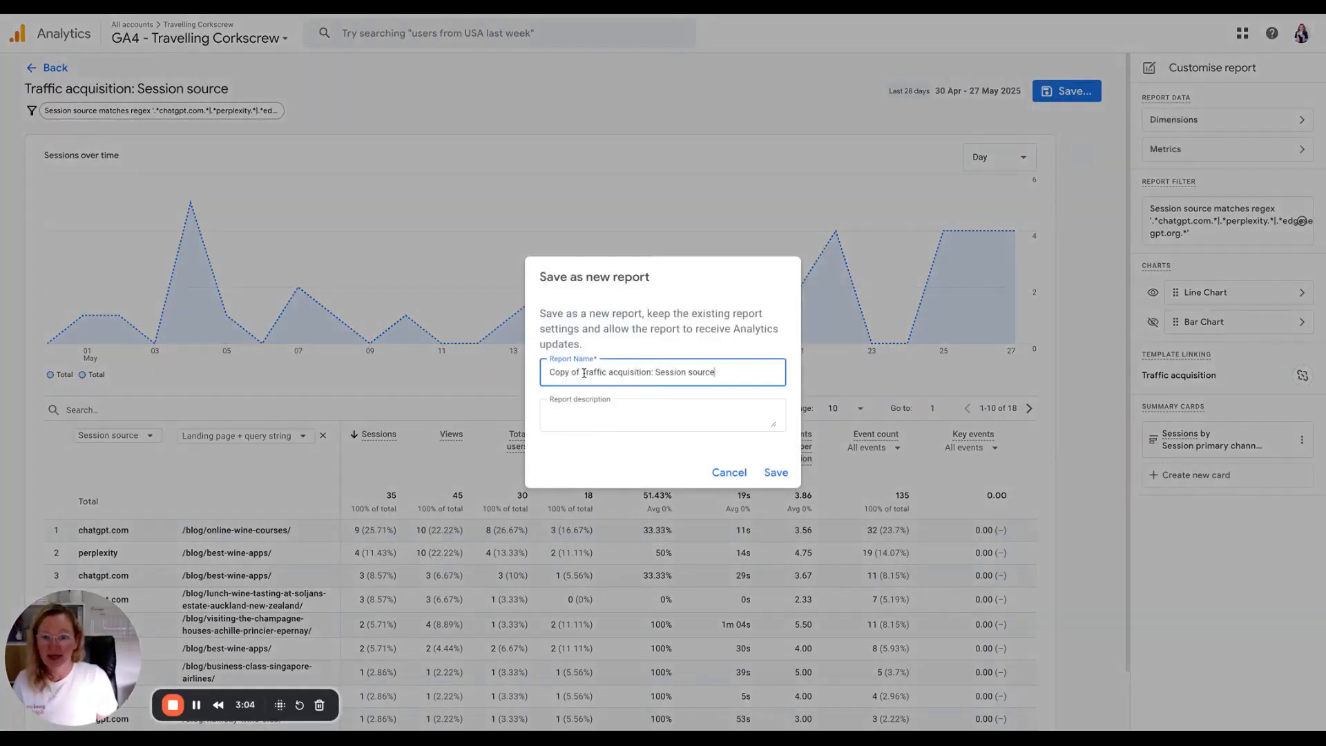
pyautogui.tripleClick(589, 371)
pyautogui.write('Al')
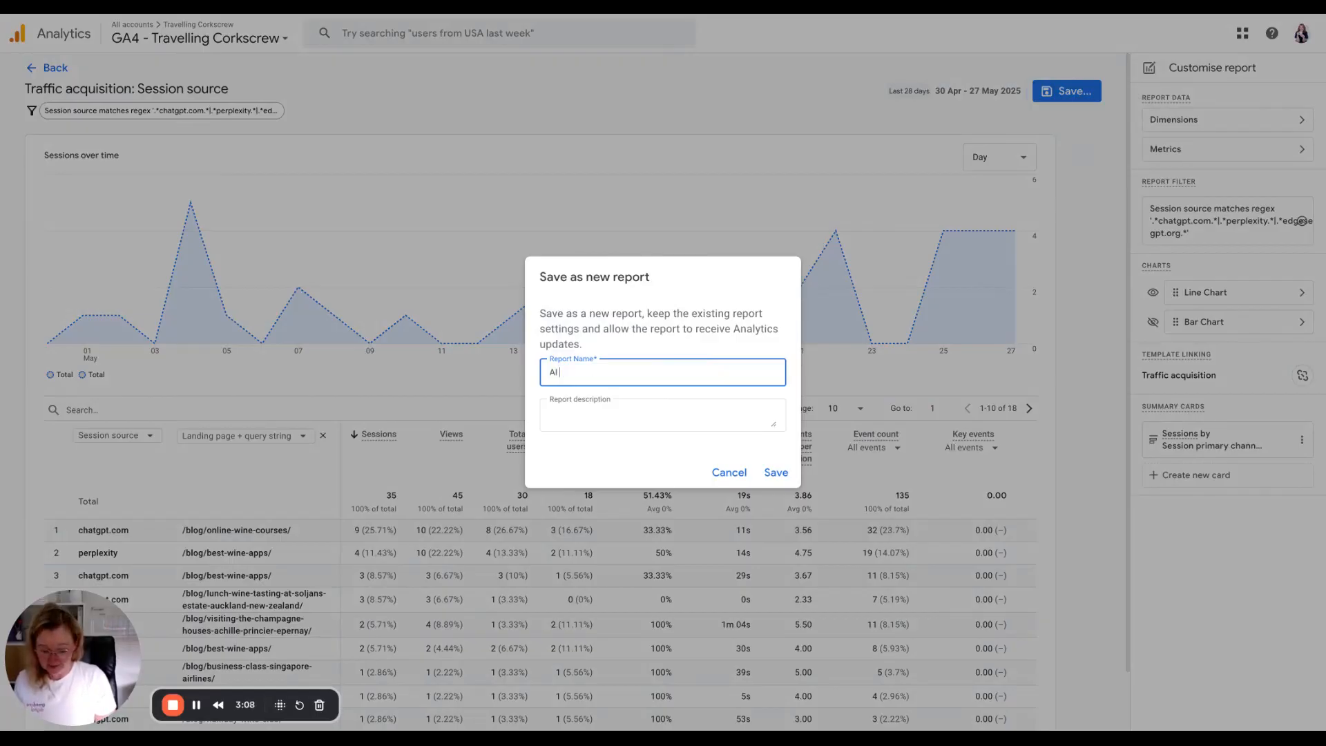
pyautogui.write(' Traffic')
# Enter a description containing the pasted regex followed by (May 2025) and save the report.
pyautogui.click(586, 411)
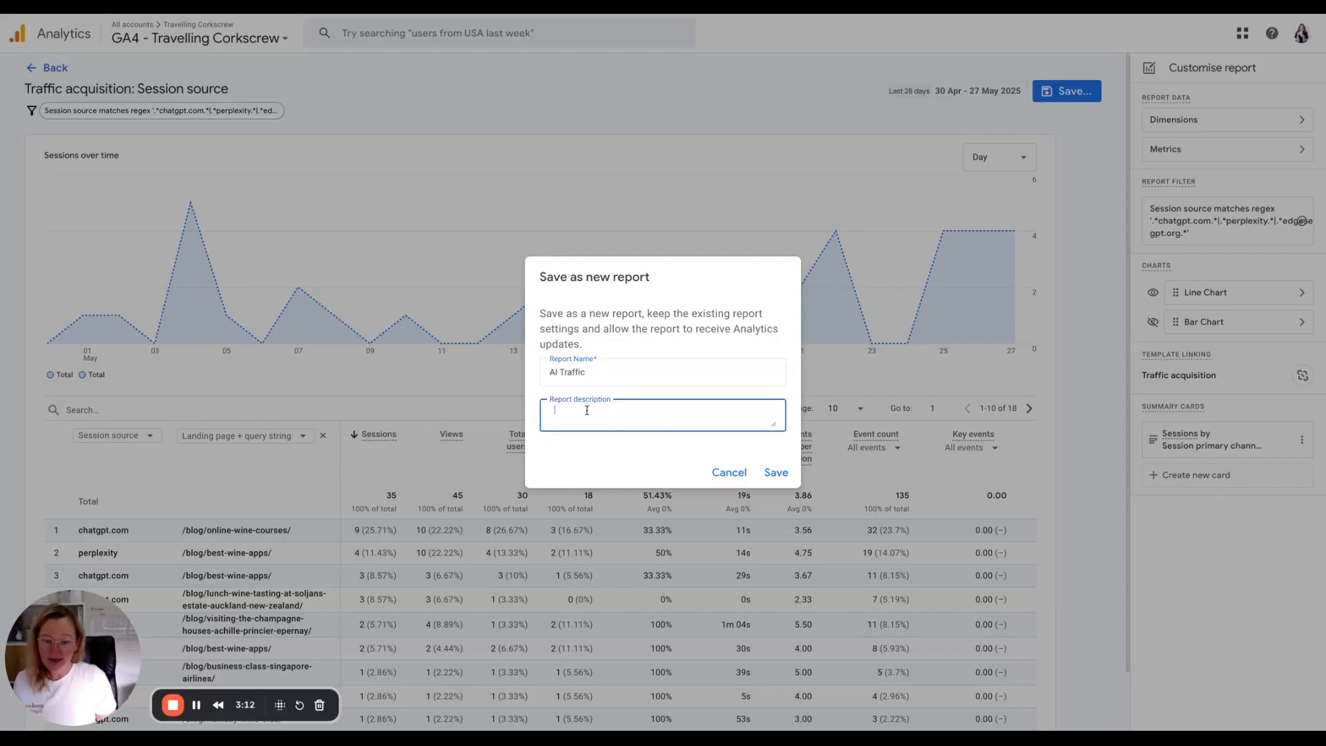
pyautogui.hotkey('ctrl', 'v')
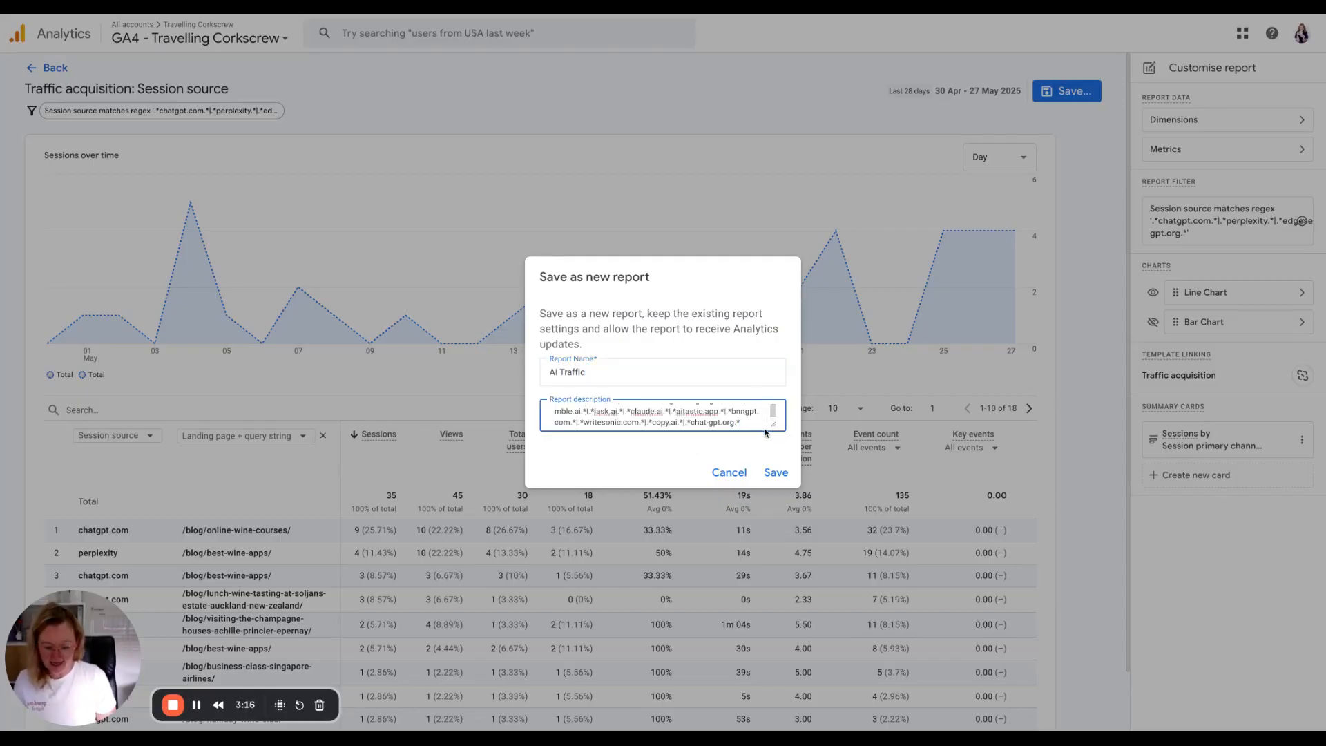
pyautogui.write('(may 2025')
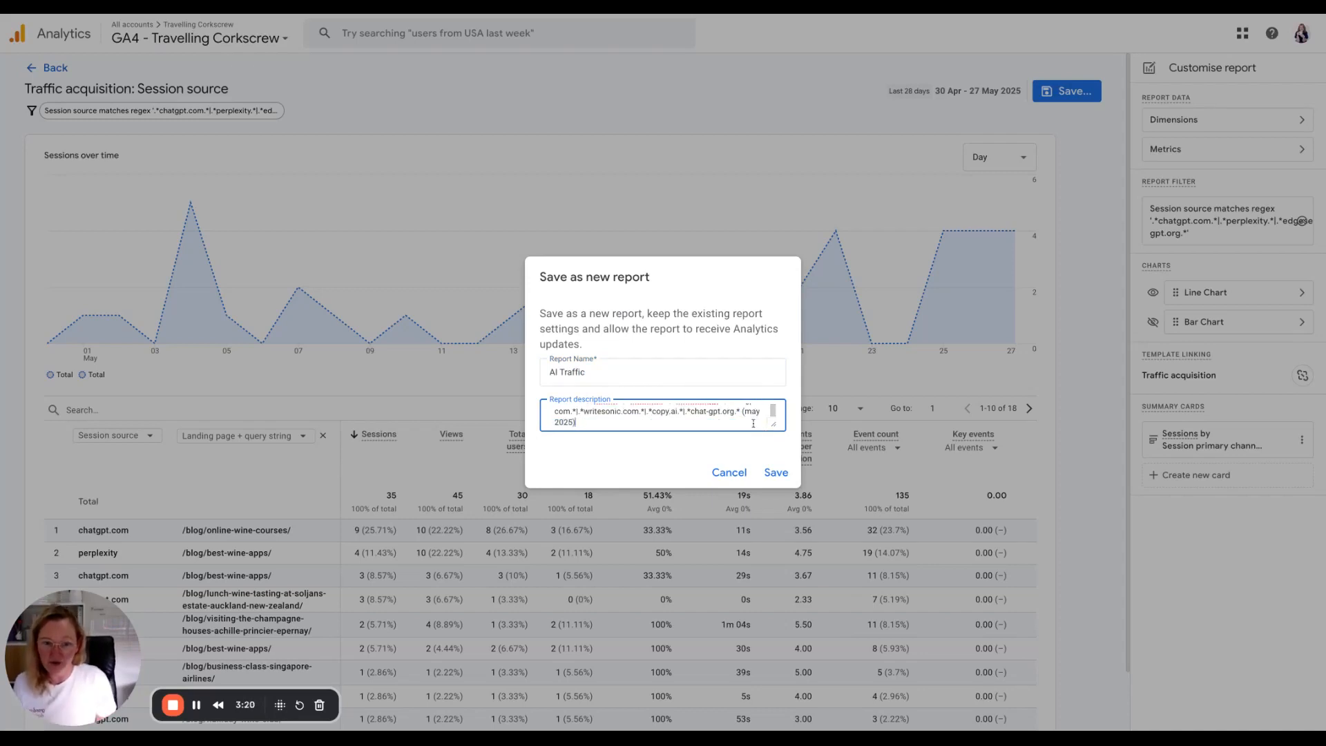
pyautogui.press('BackSpace')
pyautogui.write('M')
pyautogui.click(775, 473)
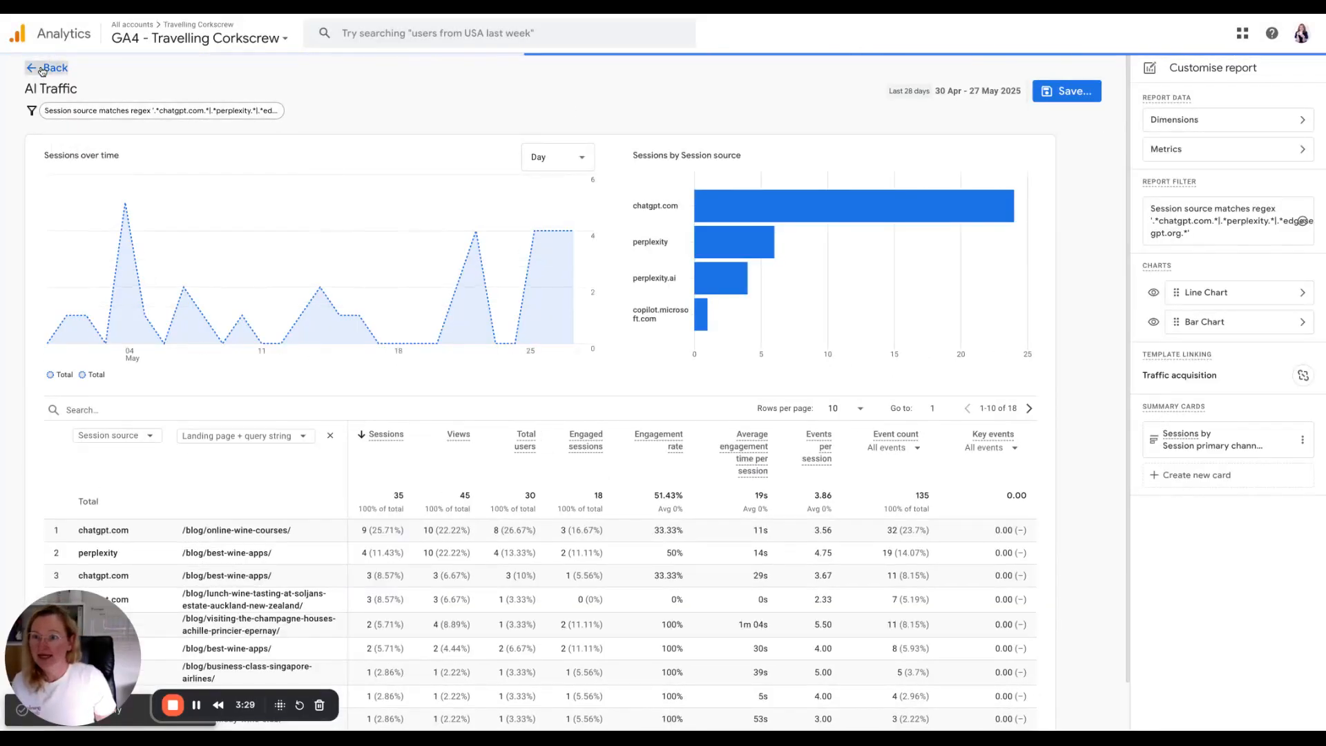
# Leave the report editor to view the saved AI Traffic report.
pyautogui.click(43, 67)
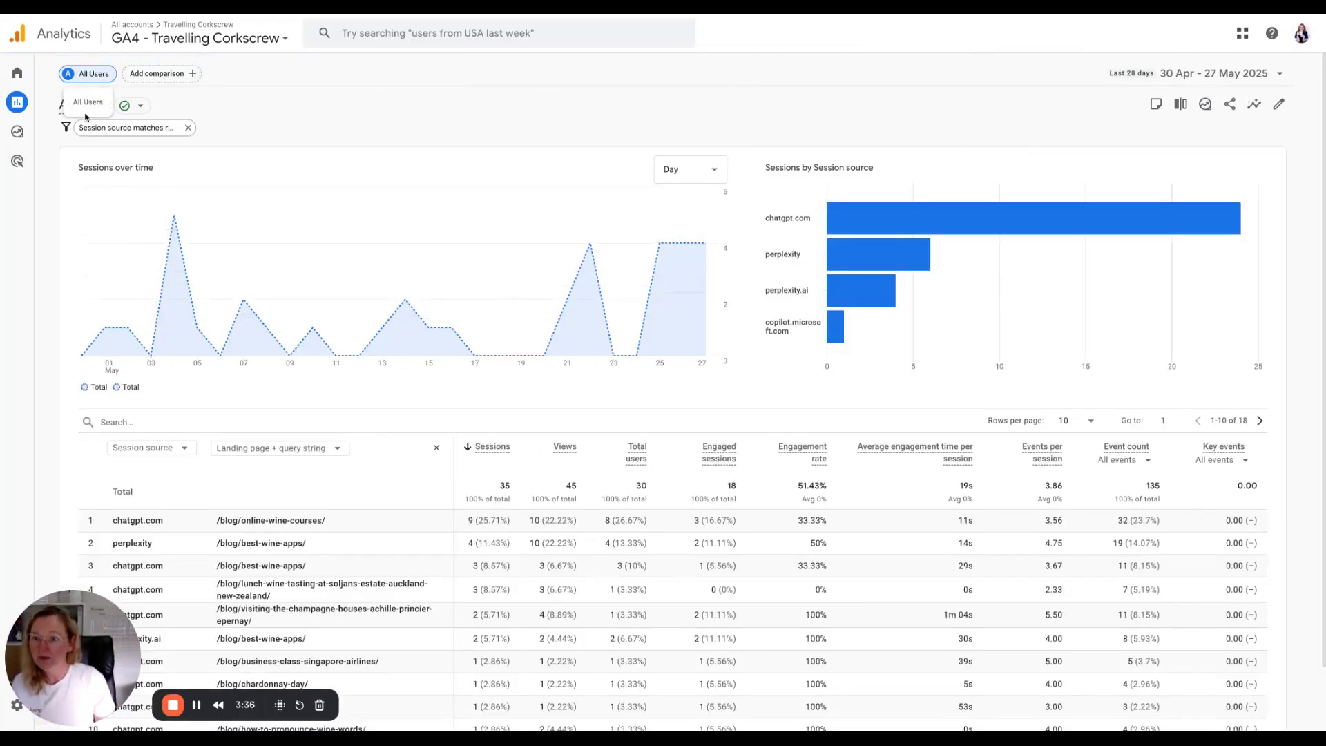
pyautogui.moveTo(166, 235)
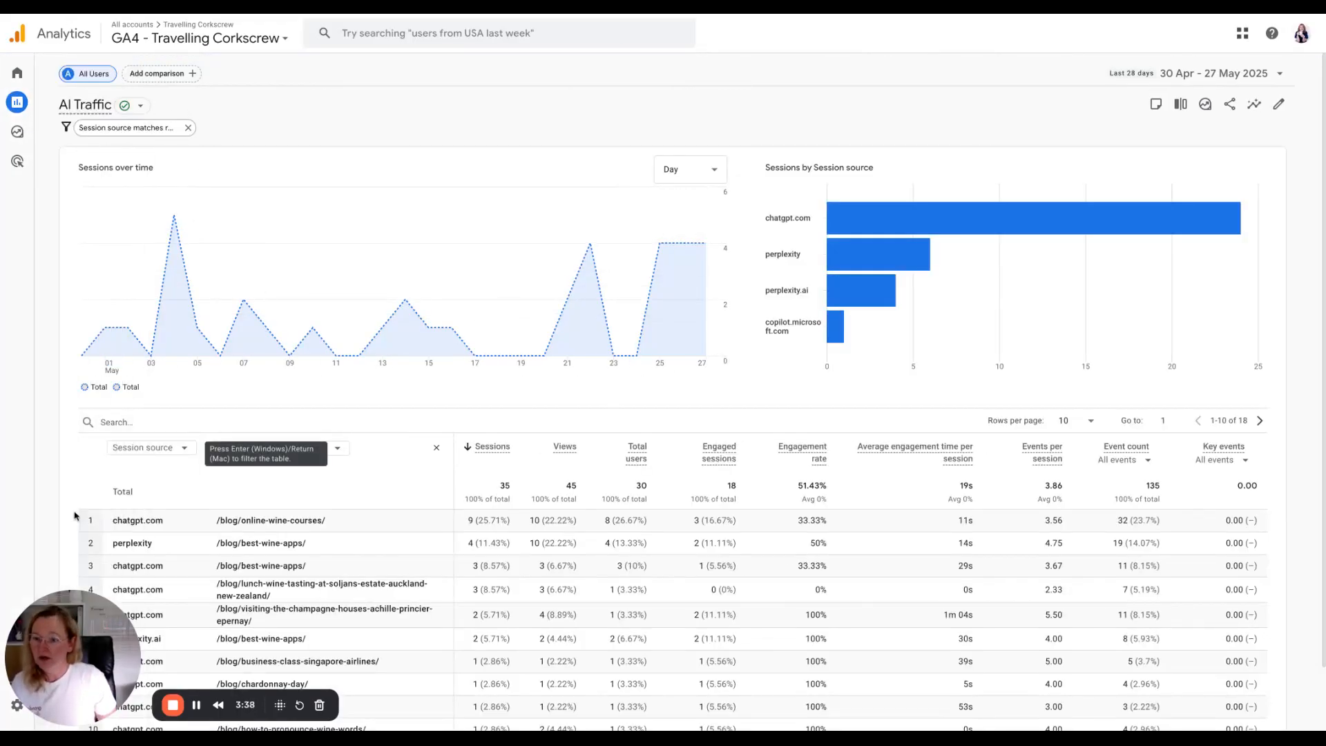
# Open the report Library and start editing the Life cycle collection.
pyautogui.moveTo(73, 656); pyautogui.dragTo(181, 656)
pyautogui.click(42, 714)
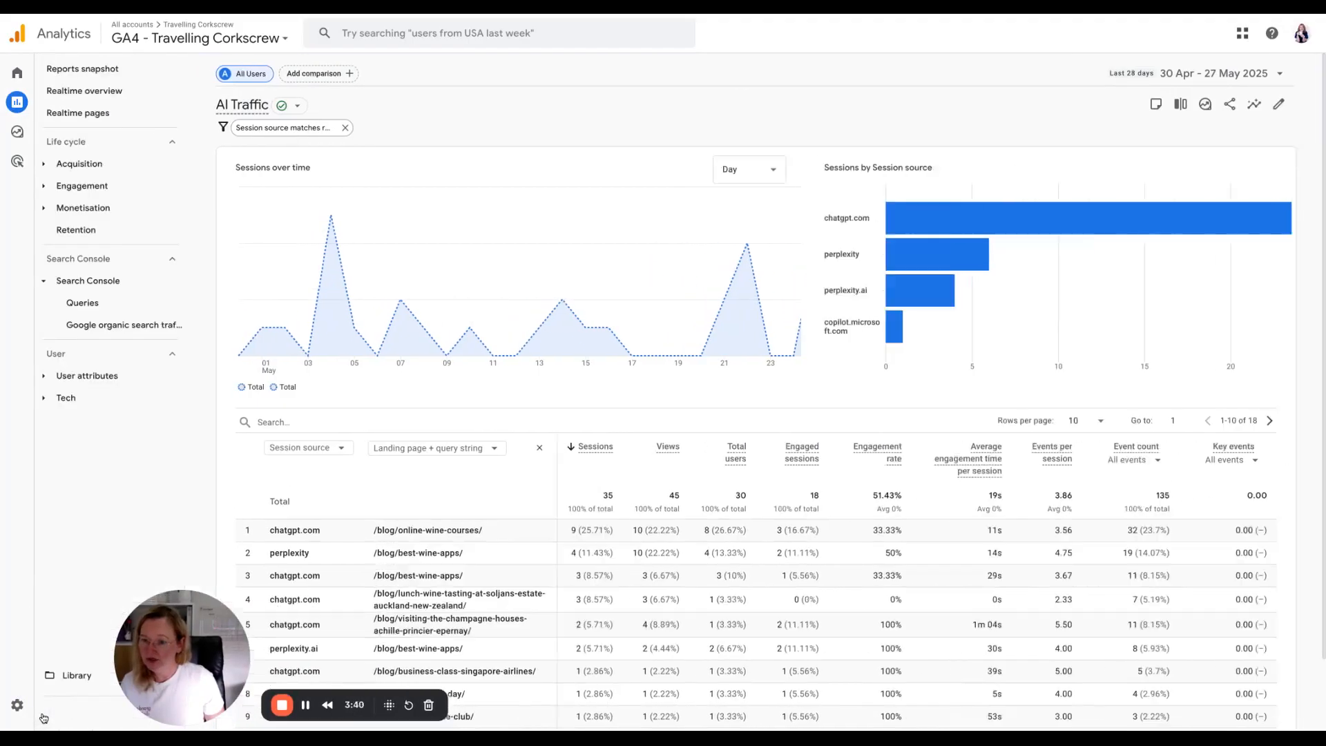
pyautogui.click(46, 165)
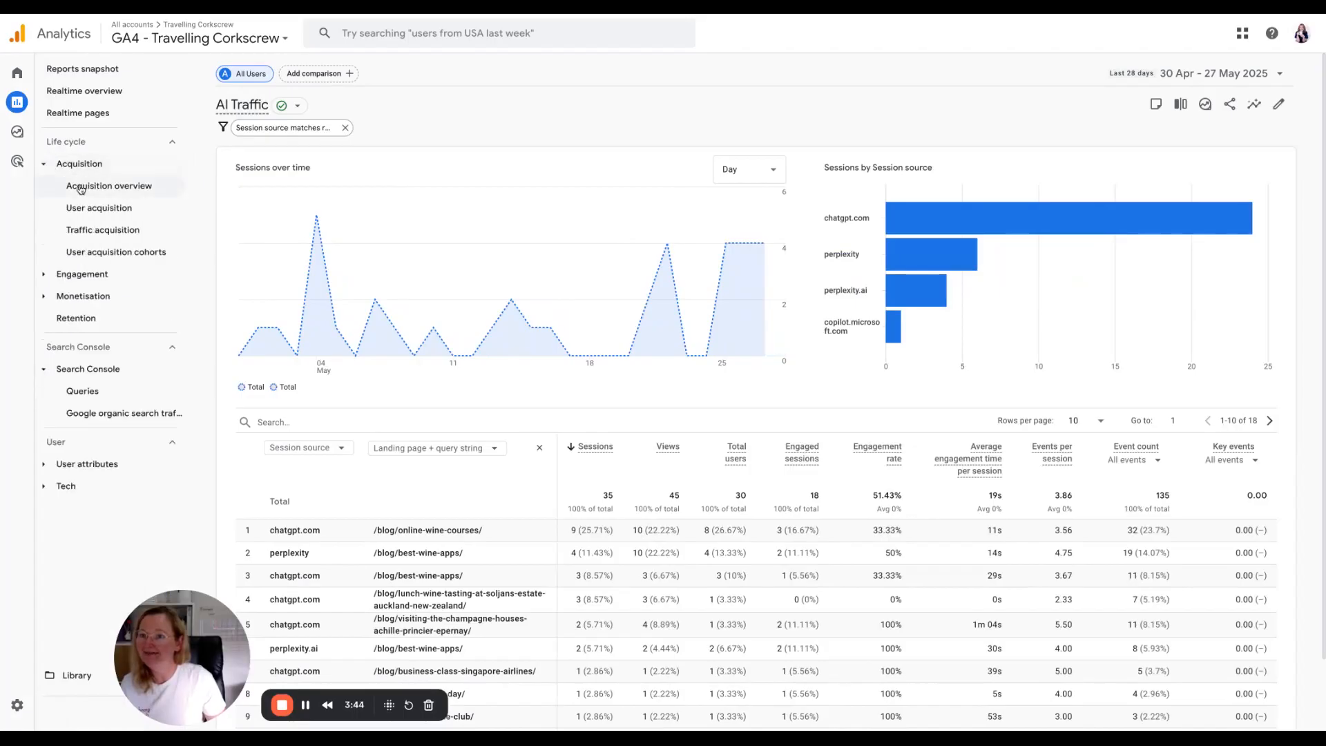
pyautogui.click(72, 680)
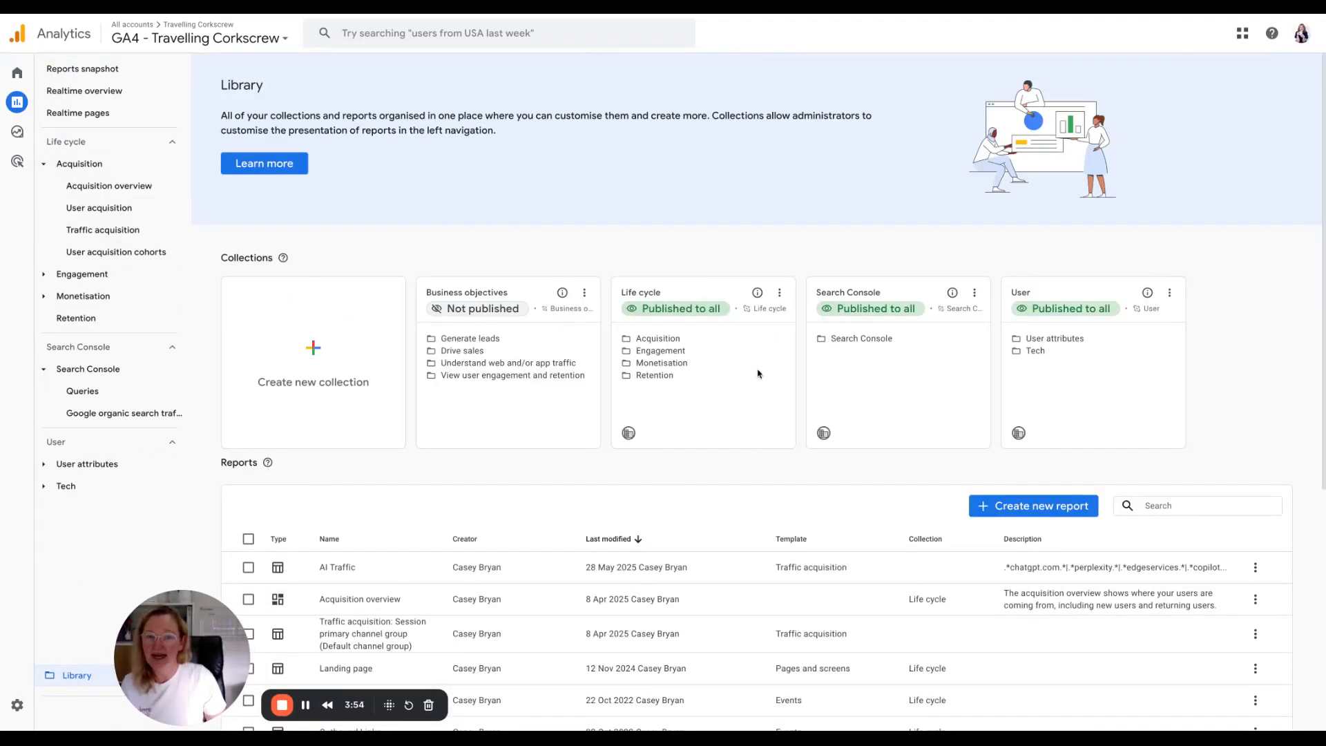
pyautogui.click(781, 295)
pyautogui.click(809, 353)
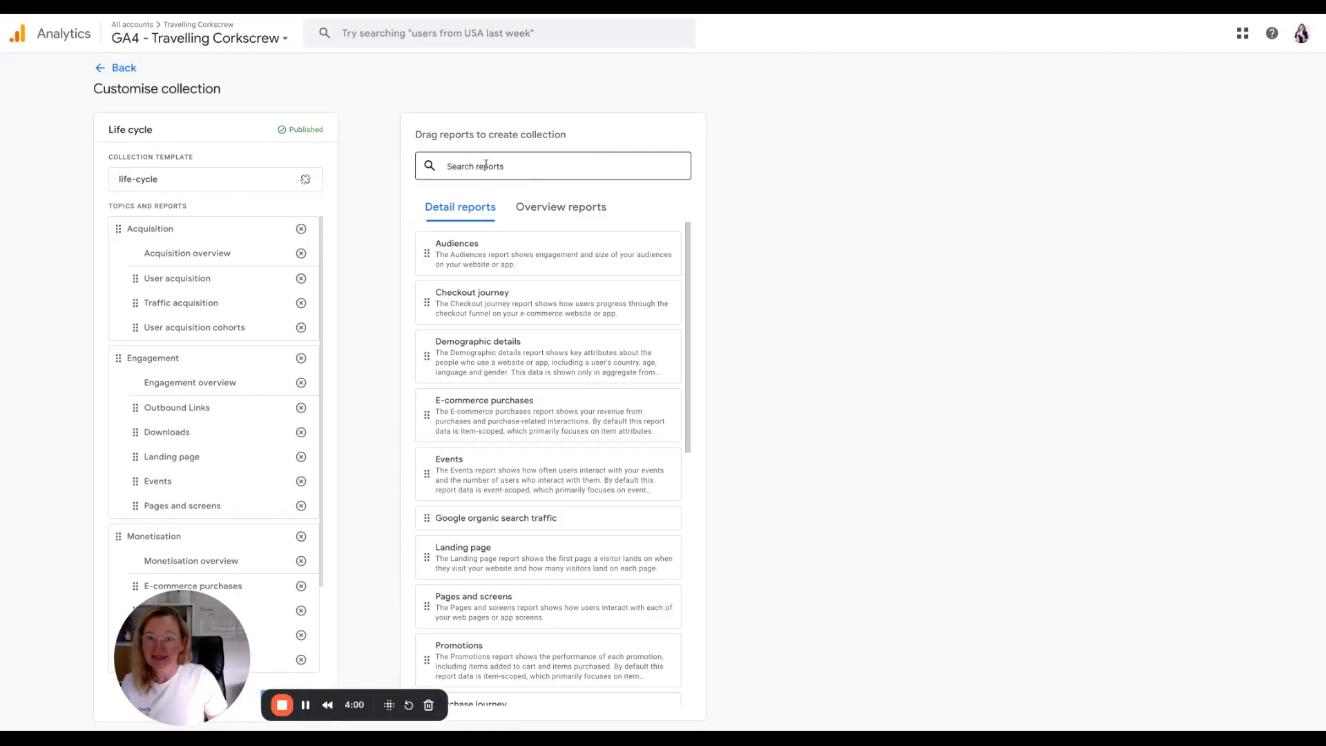
# Search the reports for "ai tra" and add the AI Traffic report under the Acquisition topic.
pyautogui.click(470, 164)
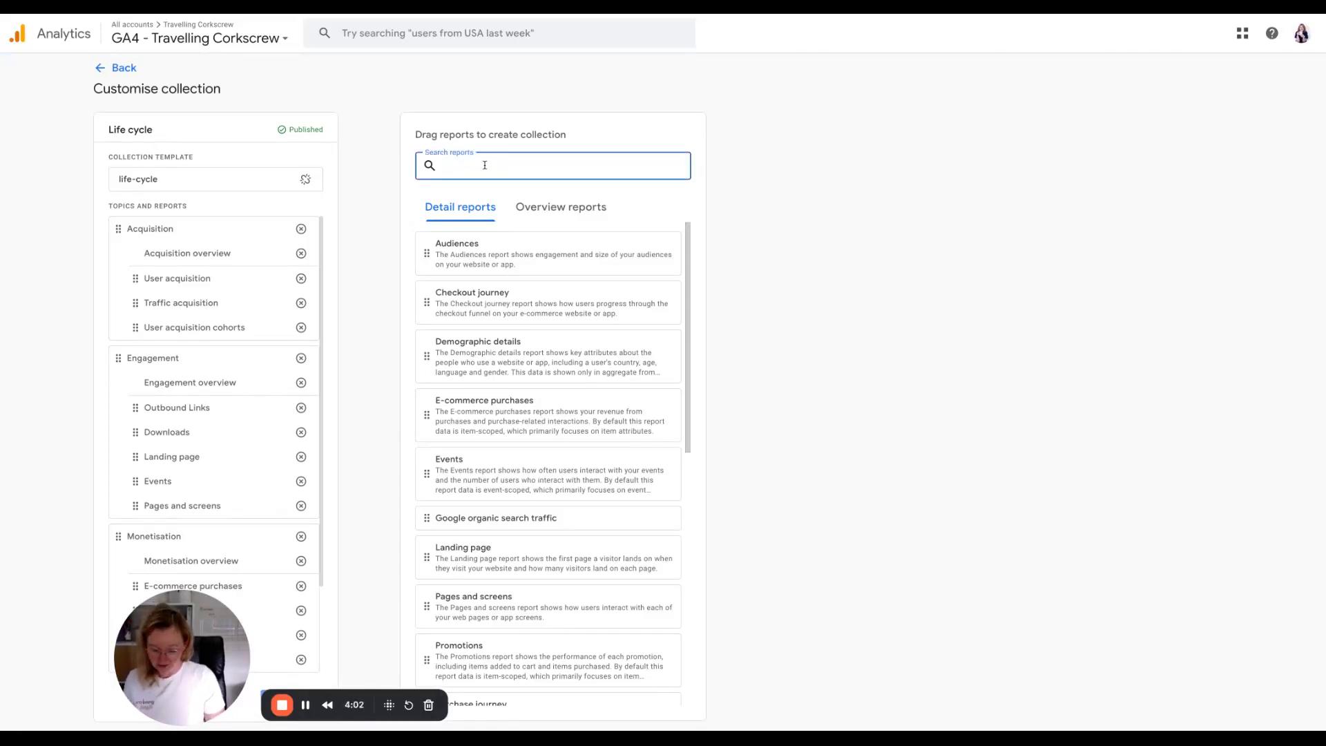
pyautogui.write('ai tra')
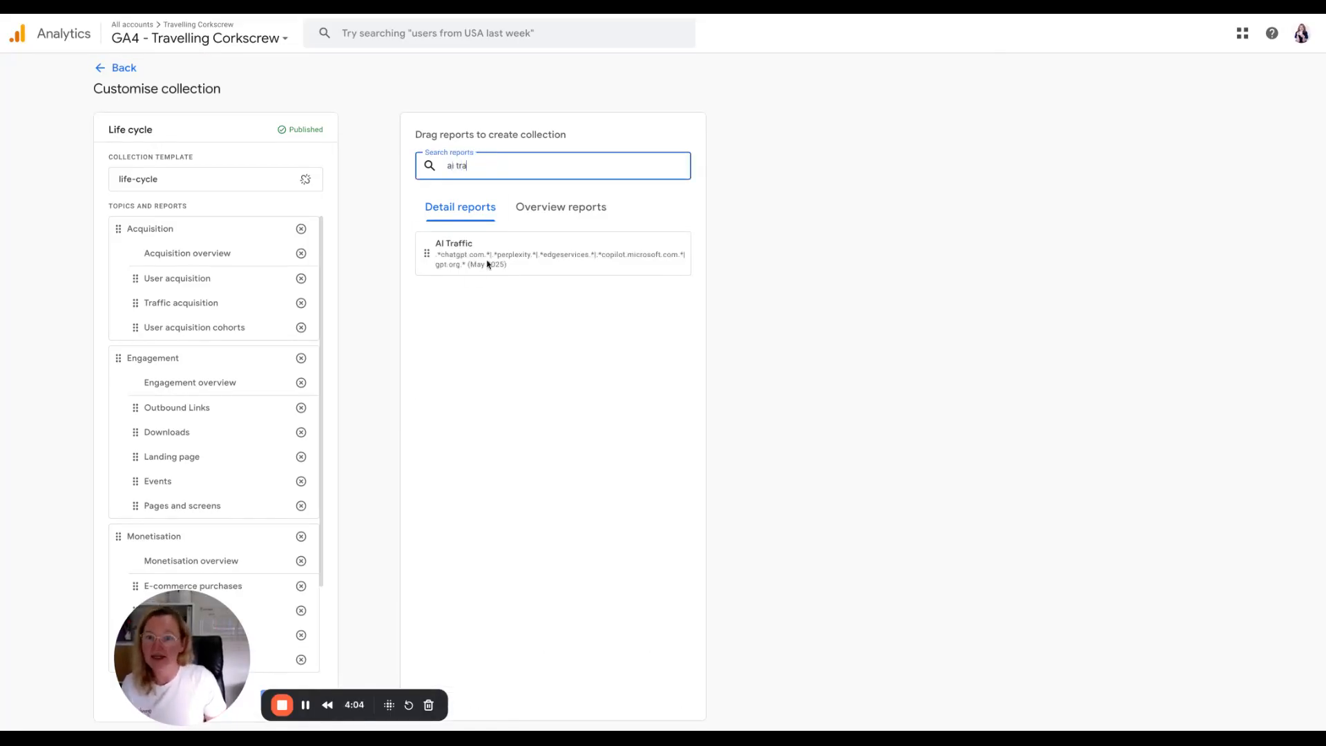
pyautogui.moveTo(428, 254); pyautogui.dragTo(165, 381)
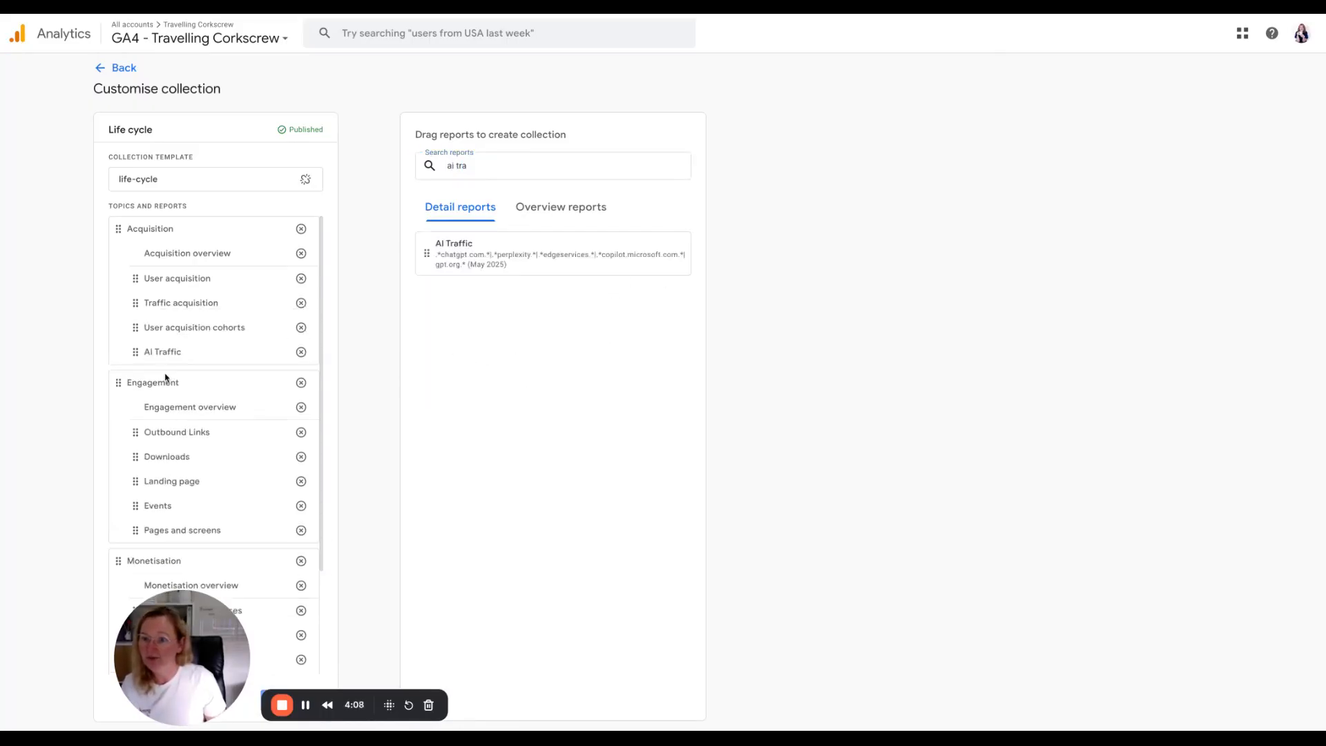
# Save the changes to the current Life cycle collection.
pyautogui.moveTo(182, 649); pyautogui.dragTo(457, 649)
pyautogui.click(293, 711)
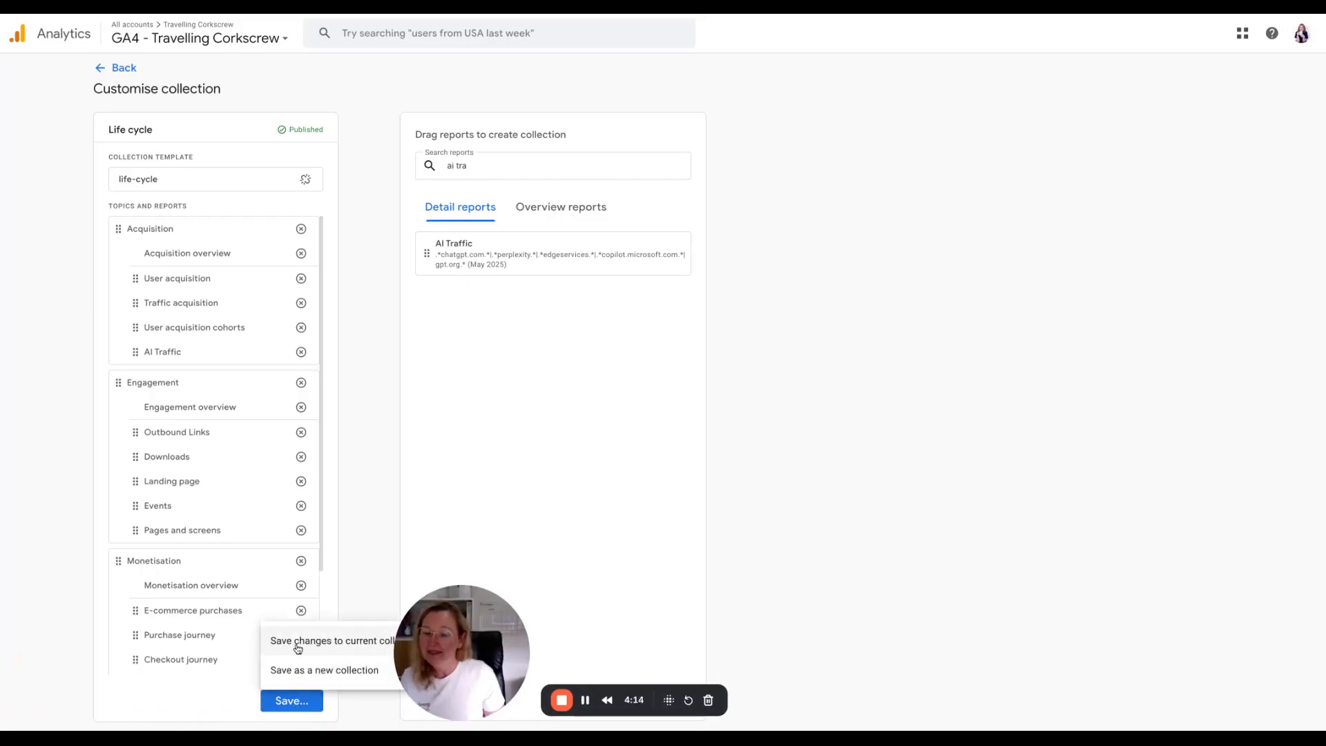
pyautogui.click(348, 647)
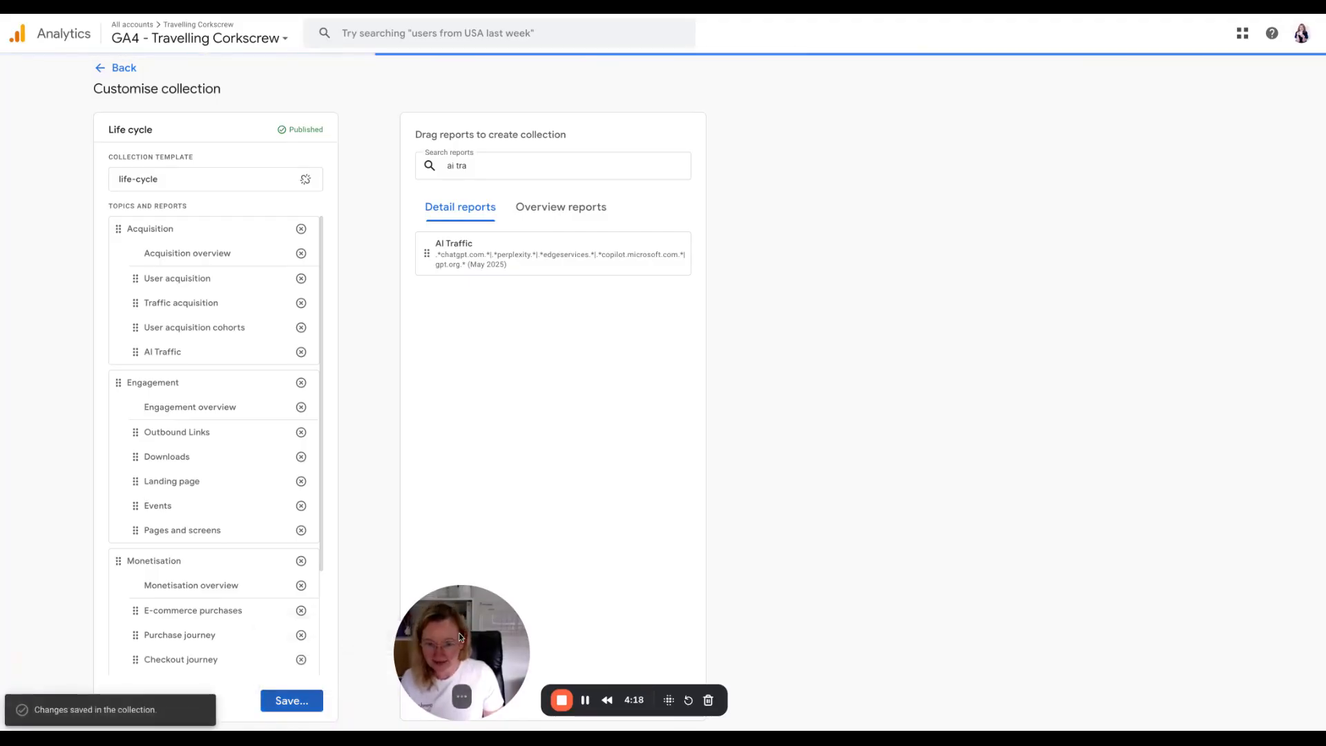
# Go back to the Library and open AI Traffic from the Acquisition section of the reports navigation.
pyautogui.moveTo(430, 638); pyautogui.dragTo(72, 640)
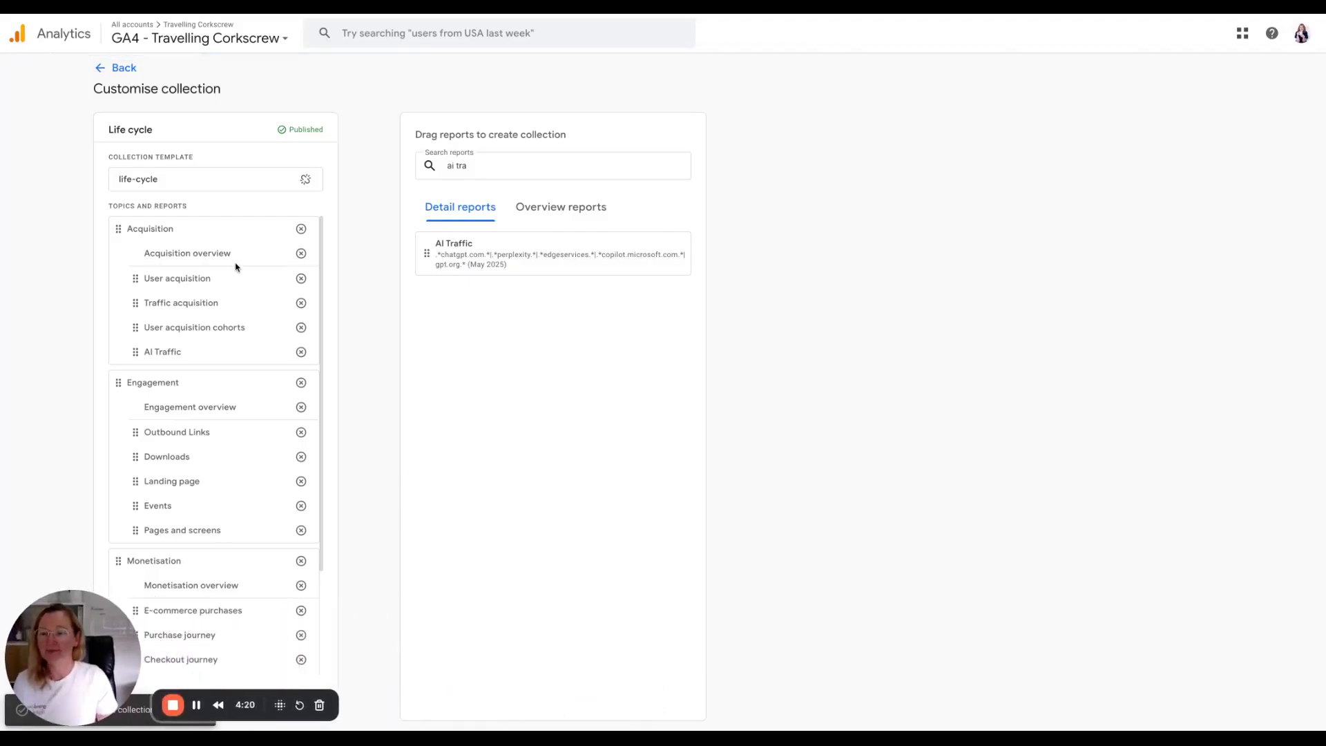
pyautogui.click(116, 68)
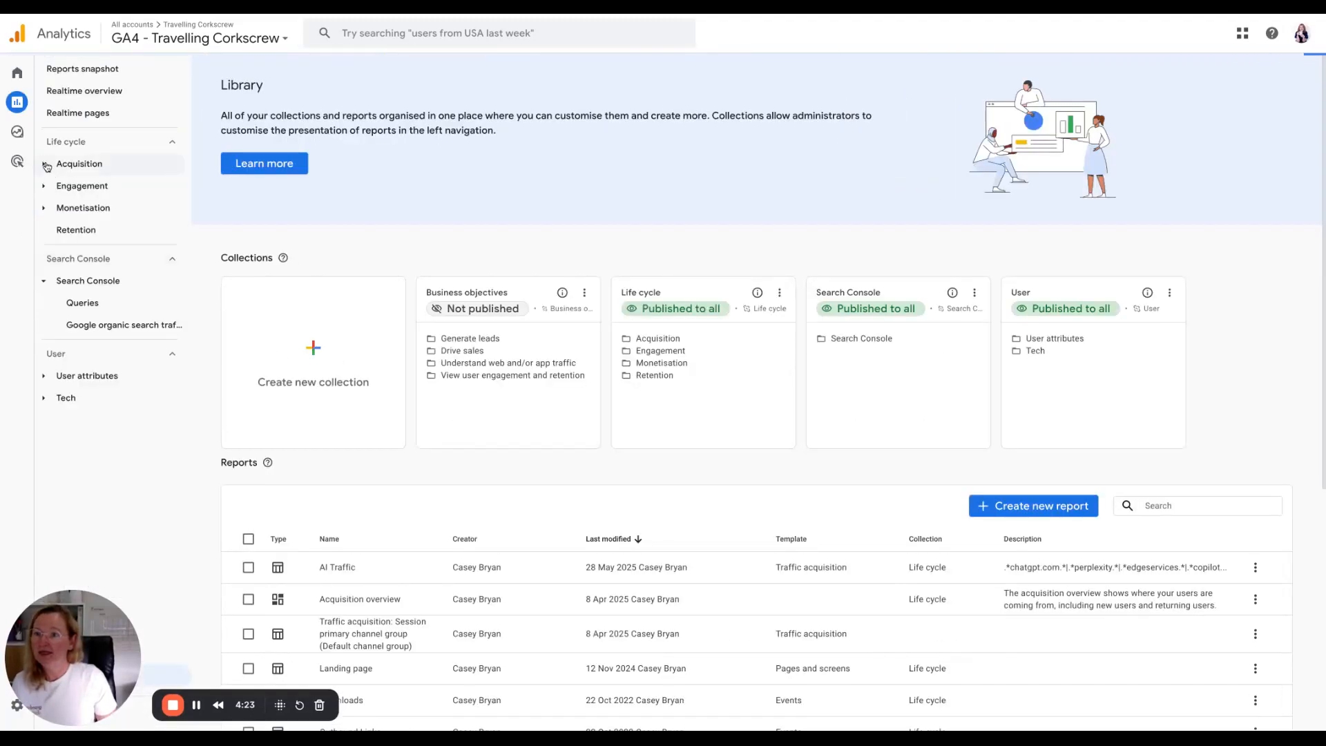
pyautogui.click(47, 166)
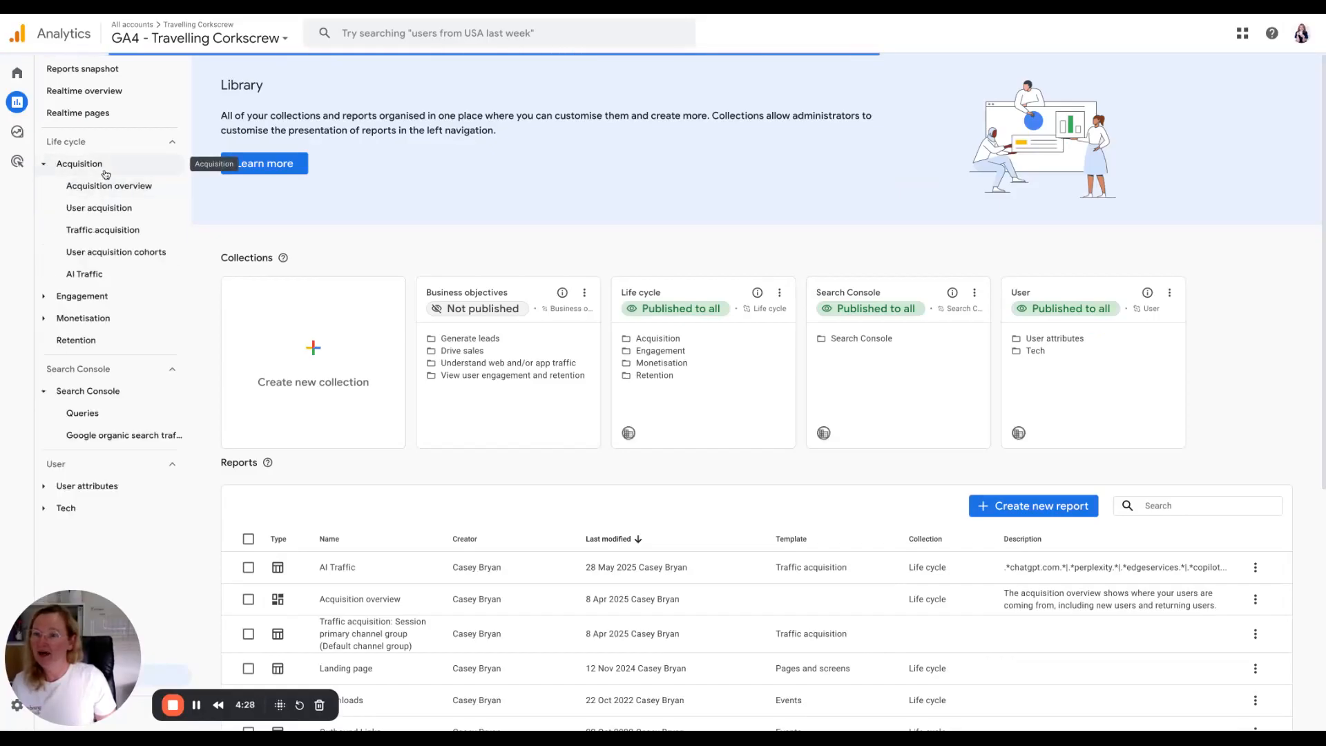
pyautogui.click(92, 274)
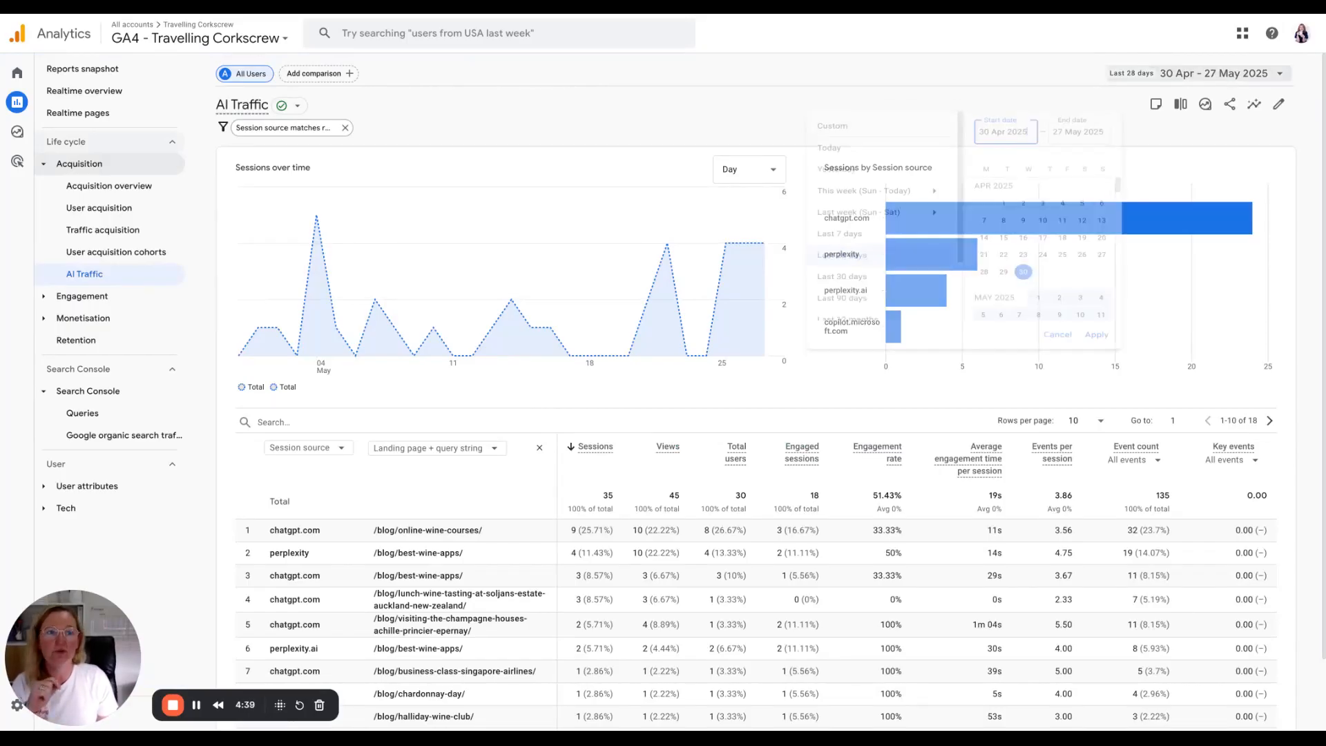
# Set the report's date range to the last 12 months and apply it.
pyautogui.click(1219, 74)
pyautogui.scroll(-1, 896, 294)
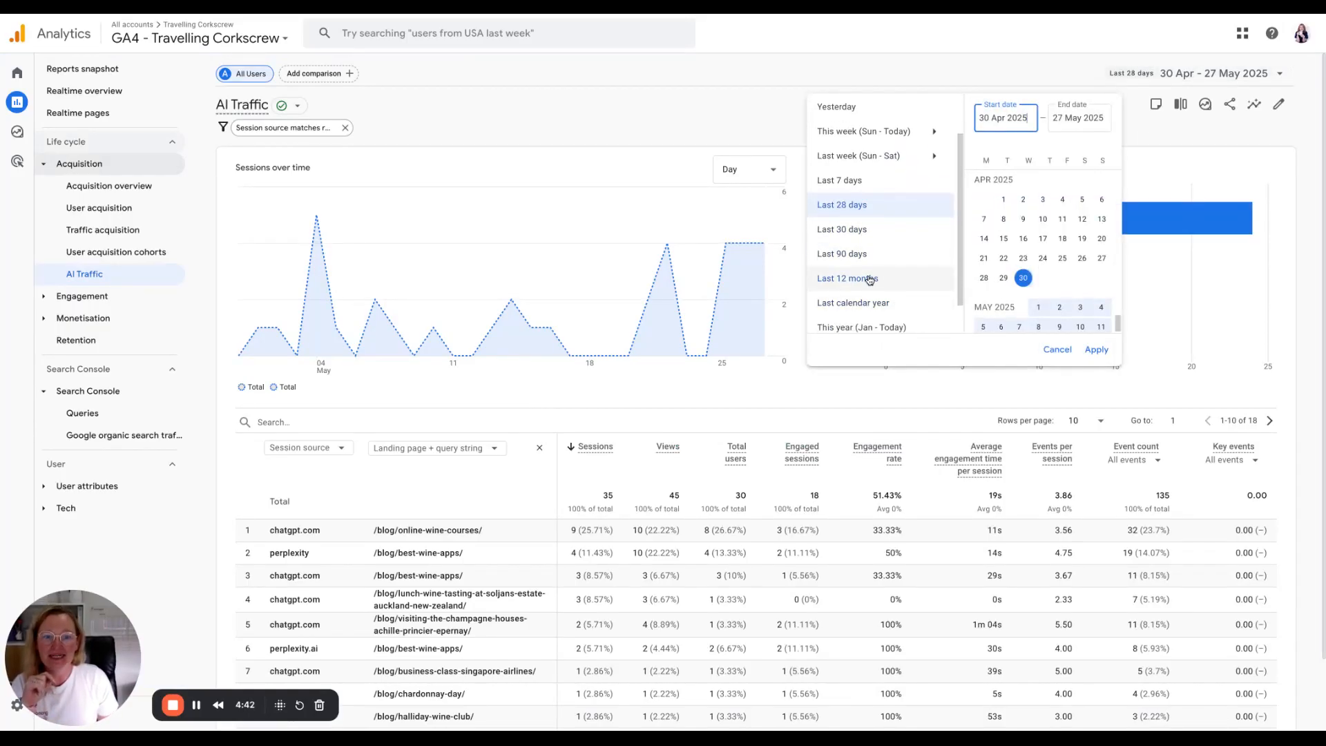
pyautogui.click(867, 279)
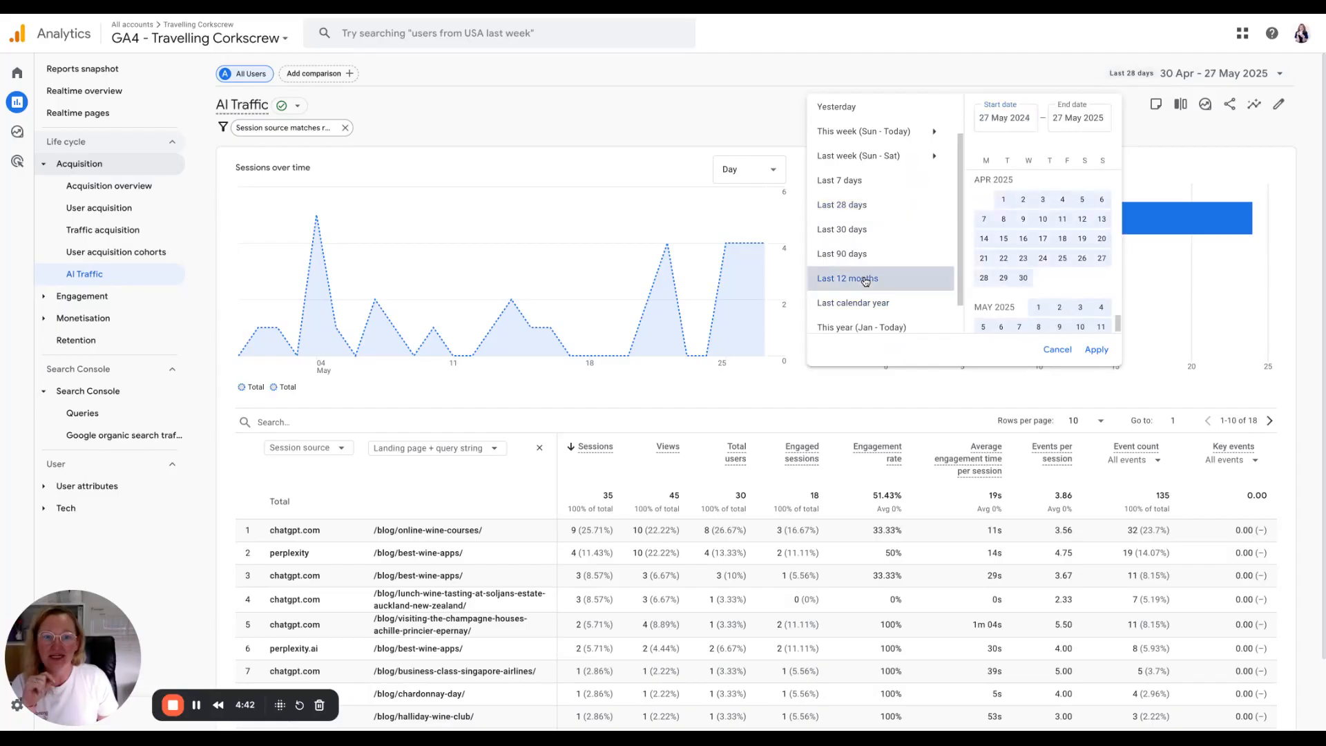
pyautogui.click(1091, 349)
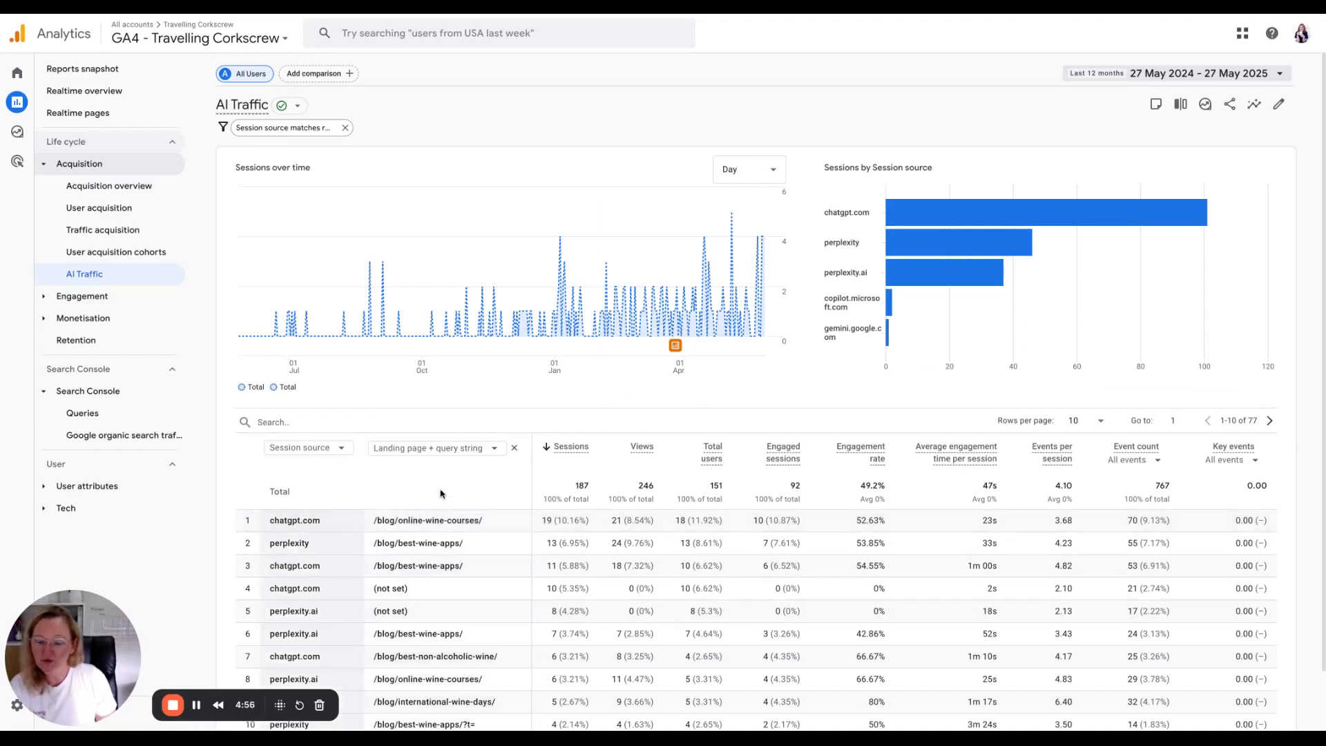
# Replace the Landing page + query string secondary dimension with Device category.
pyautogui.click(515, 450)
pyautogui.click(371, 453)
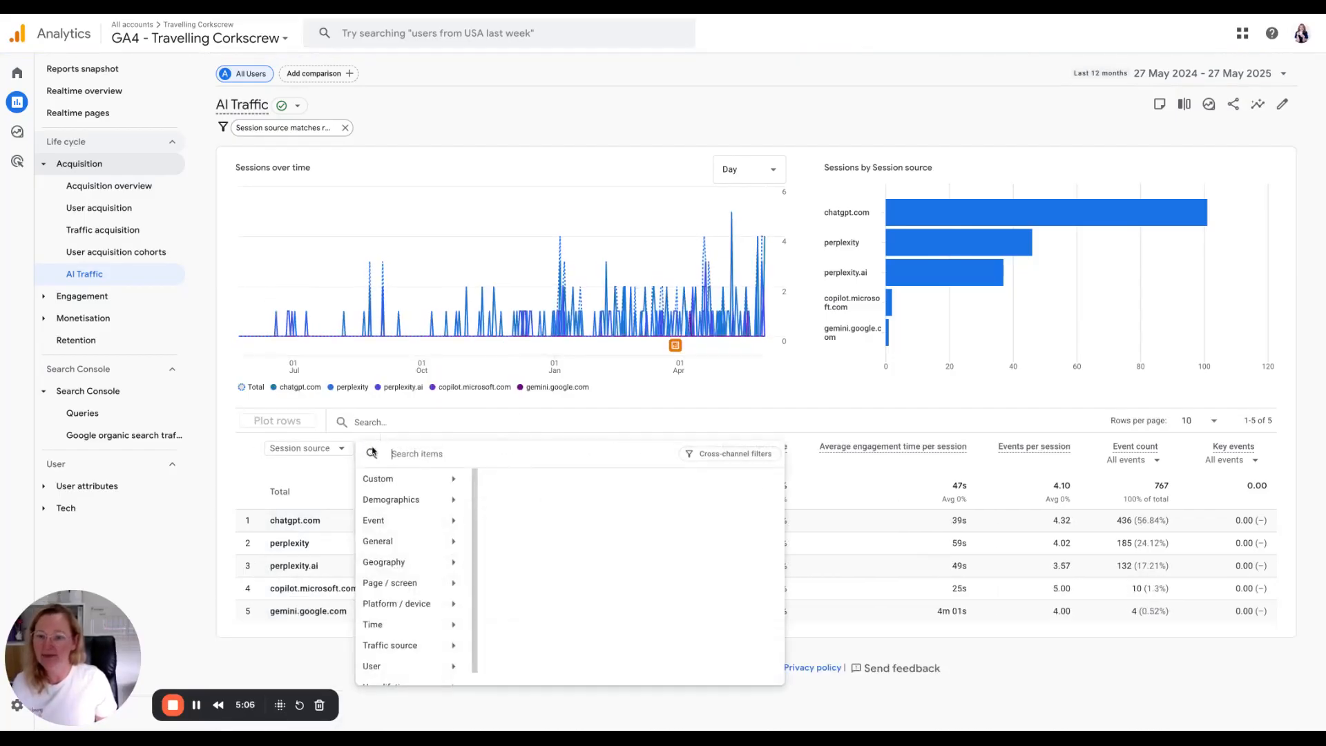
pyautogui.write('devi')
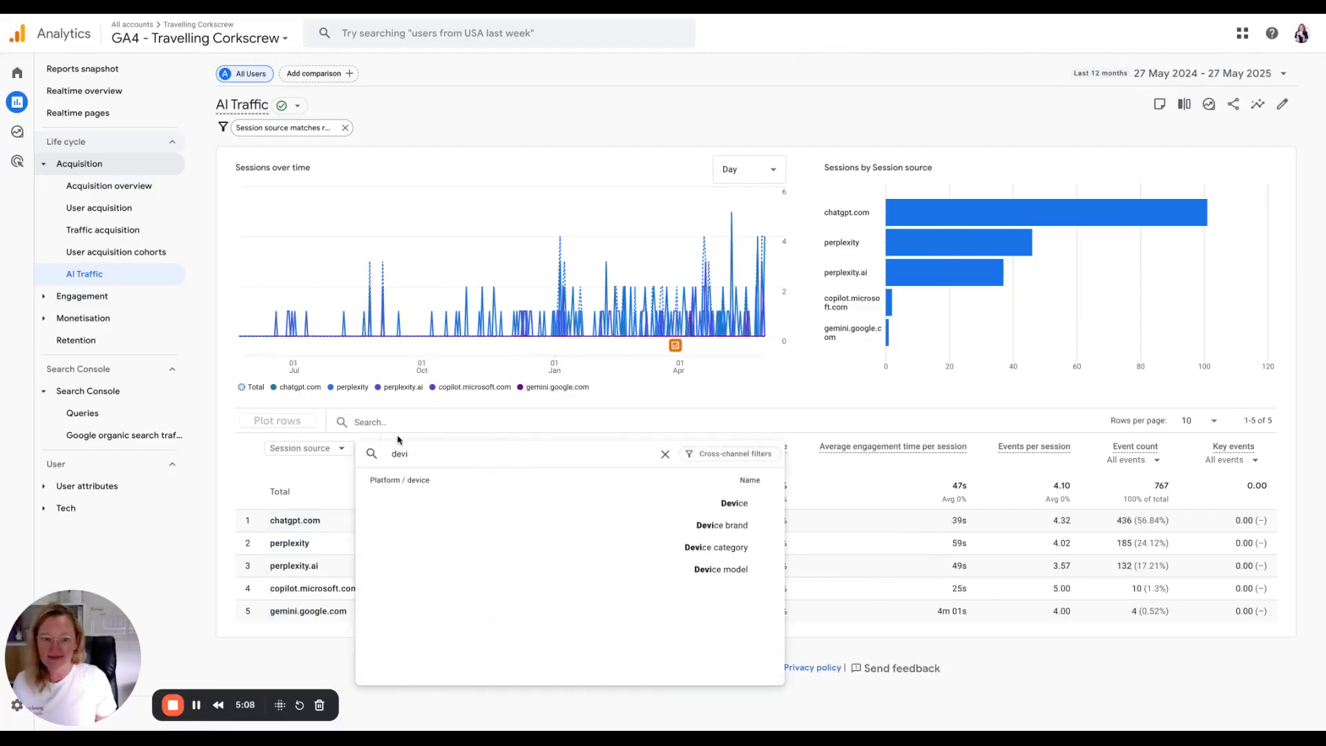
pyautogui.click(691, 547)
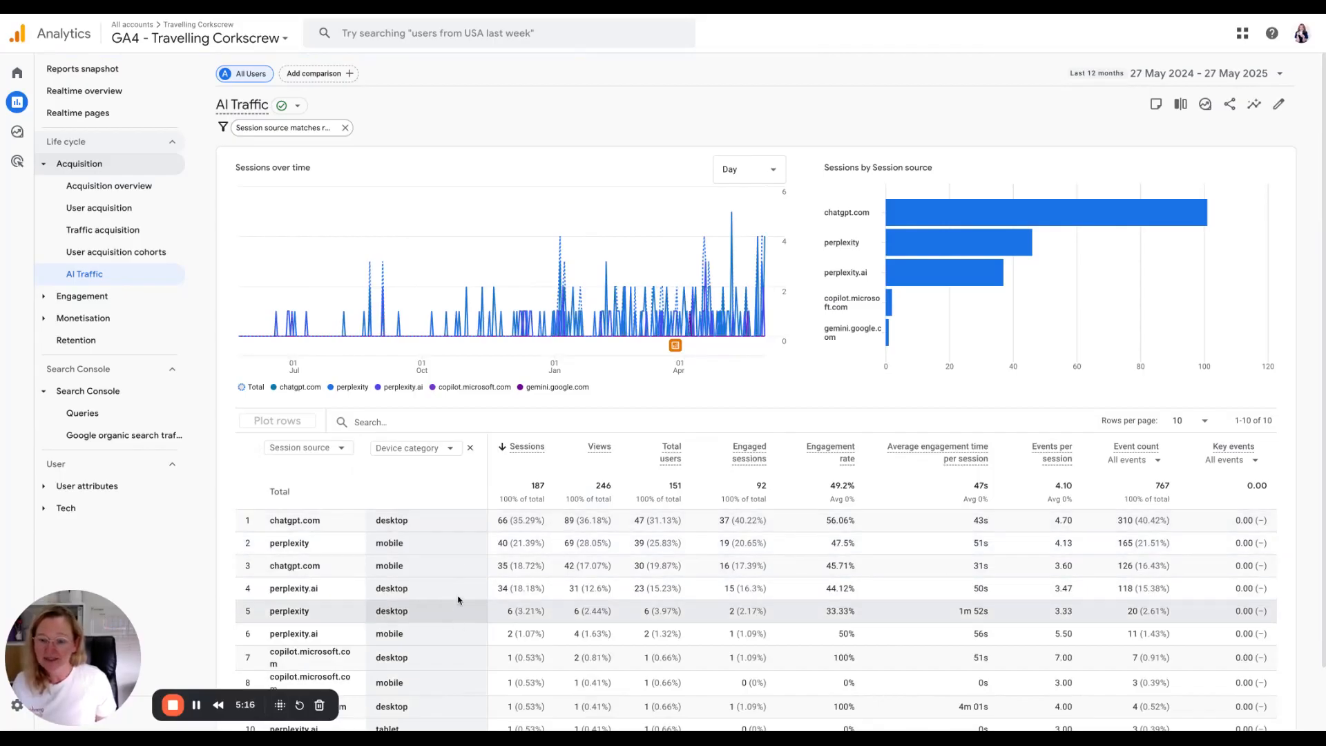
# Change the secondary dimension from Device category to Country.
pyautogui.click(450, 448)
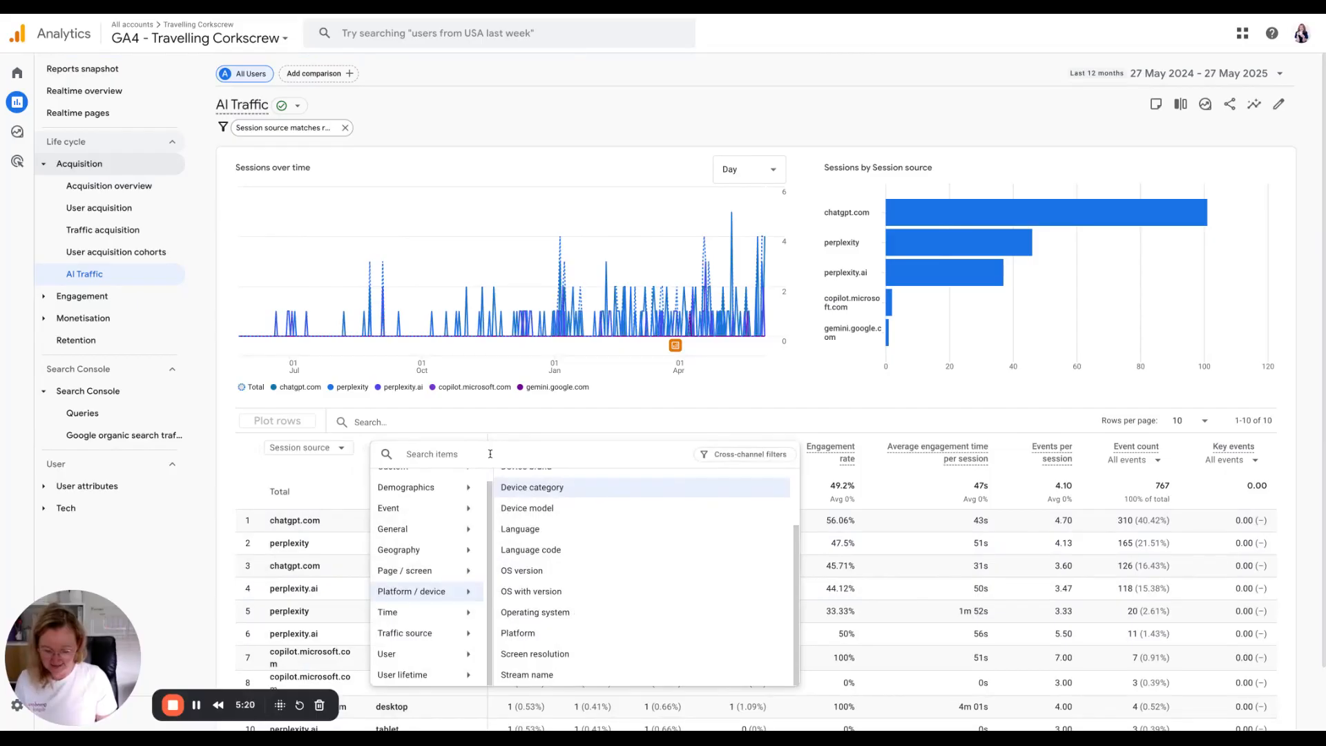
pyautogui.write('country')
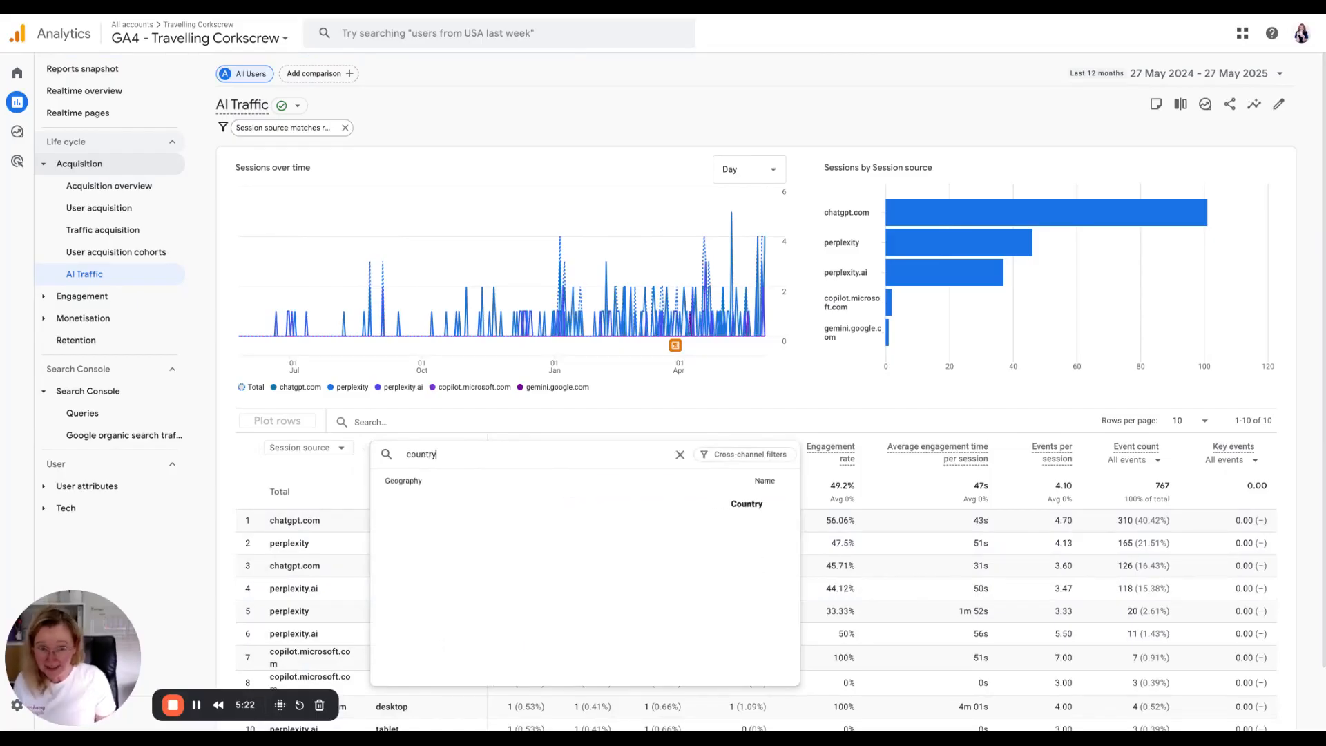
pyautogui.click(747, 507)
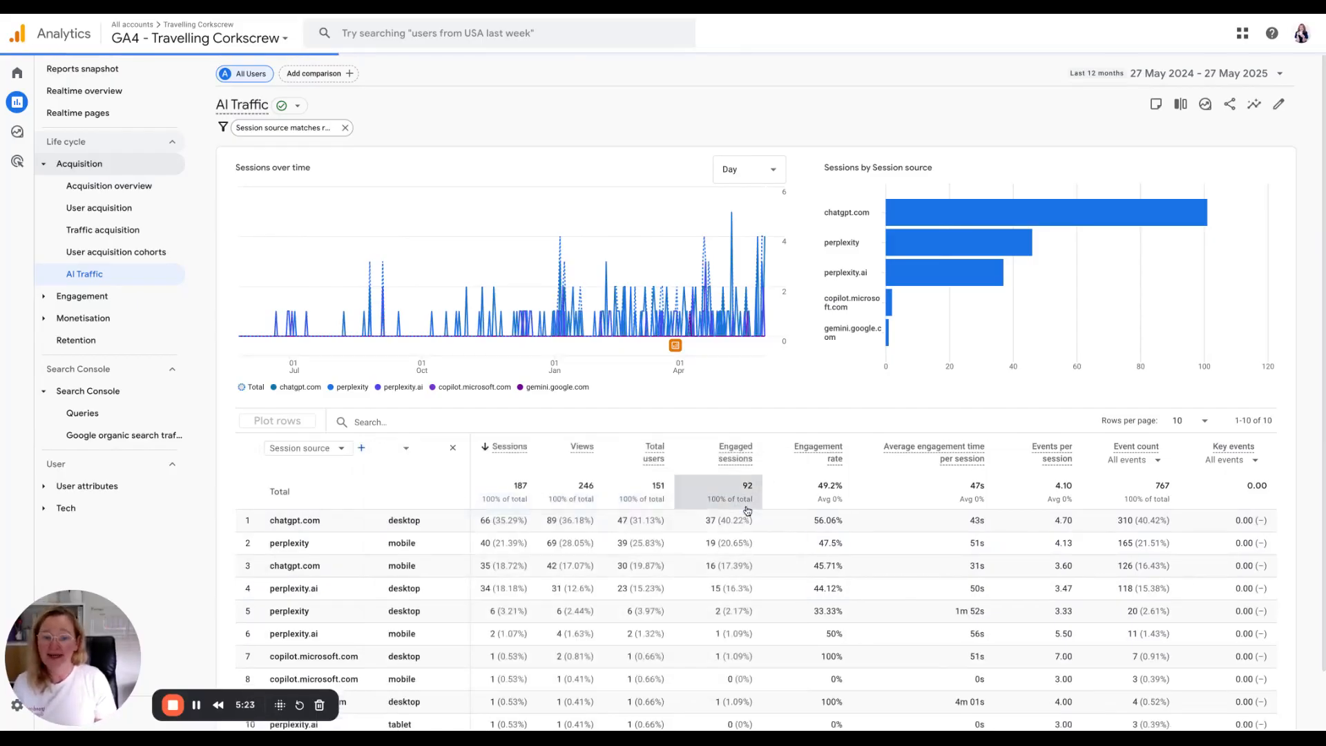